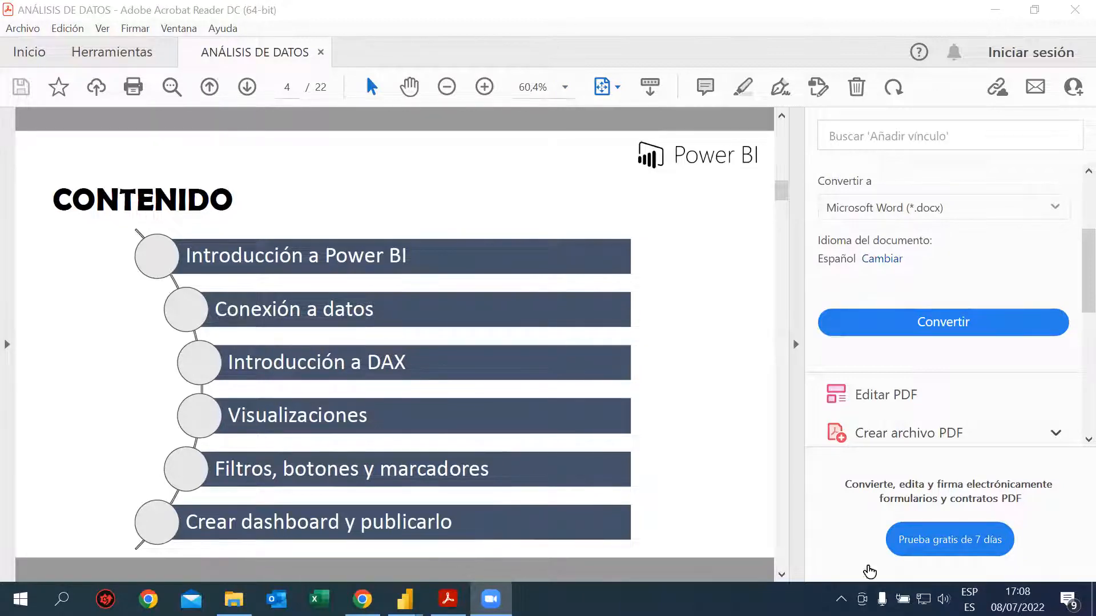
{"action": "mouse_move", "coordinate": [1017, 599]}
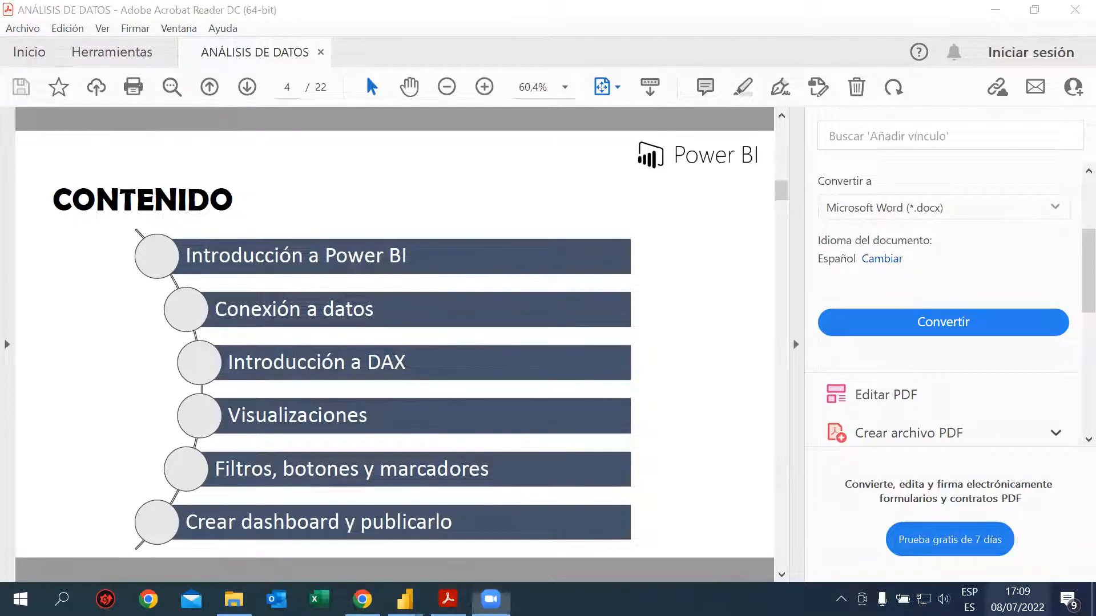
{"action": "left_click", "coordinate": [1018, 599]}
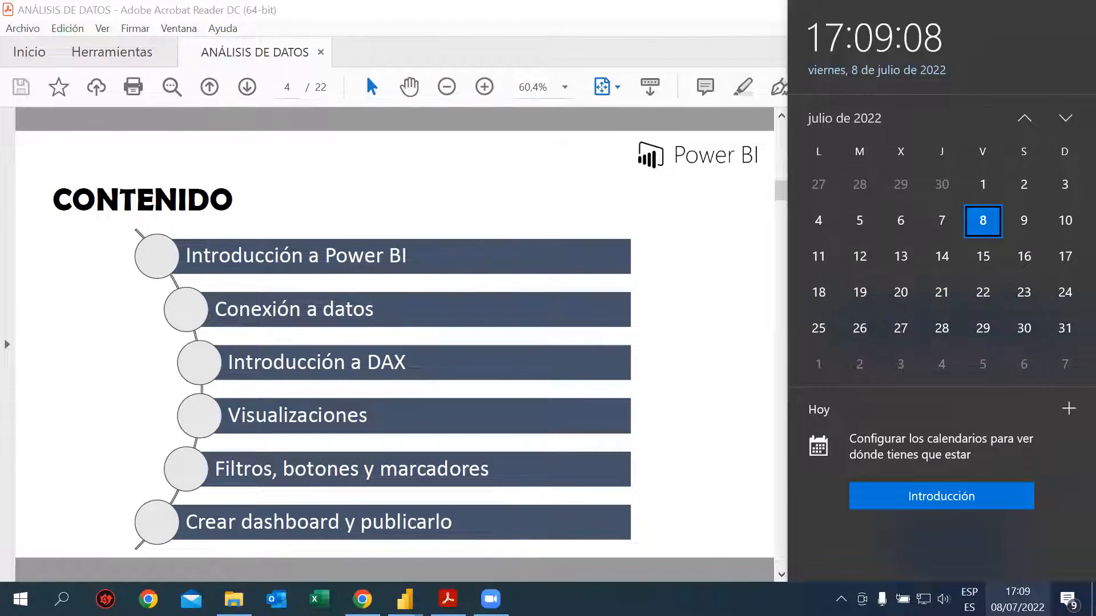
{"action": "key", "text": "Escape"}
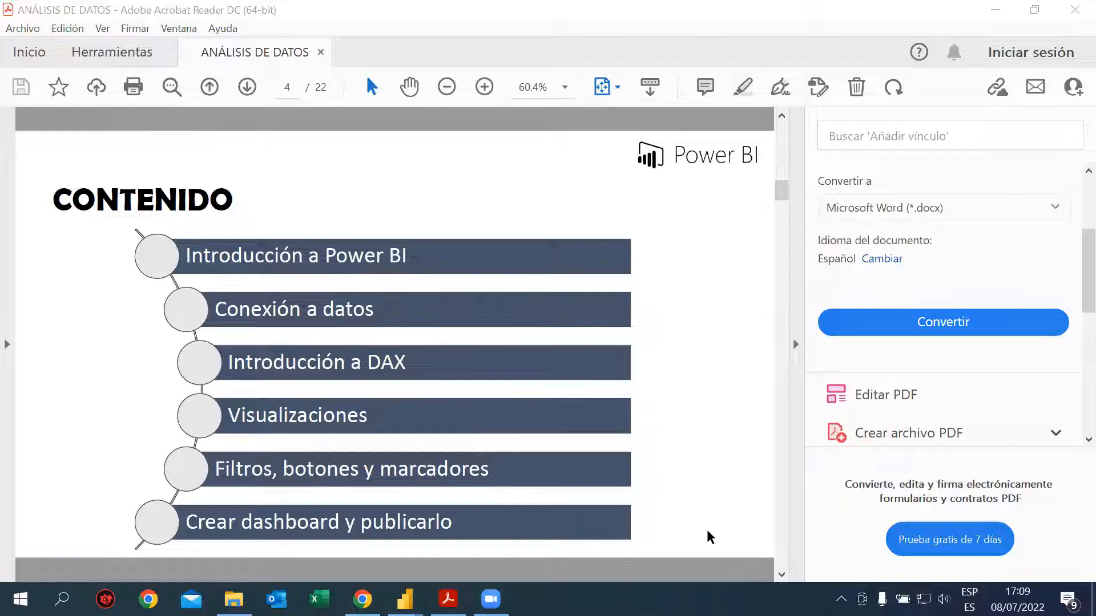
Step: Switch to the Power Query Editor window of the untitled report
{"action": "mouse_move", "coordinate": [405, 600]}
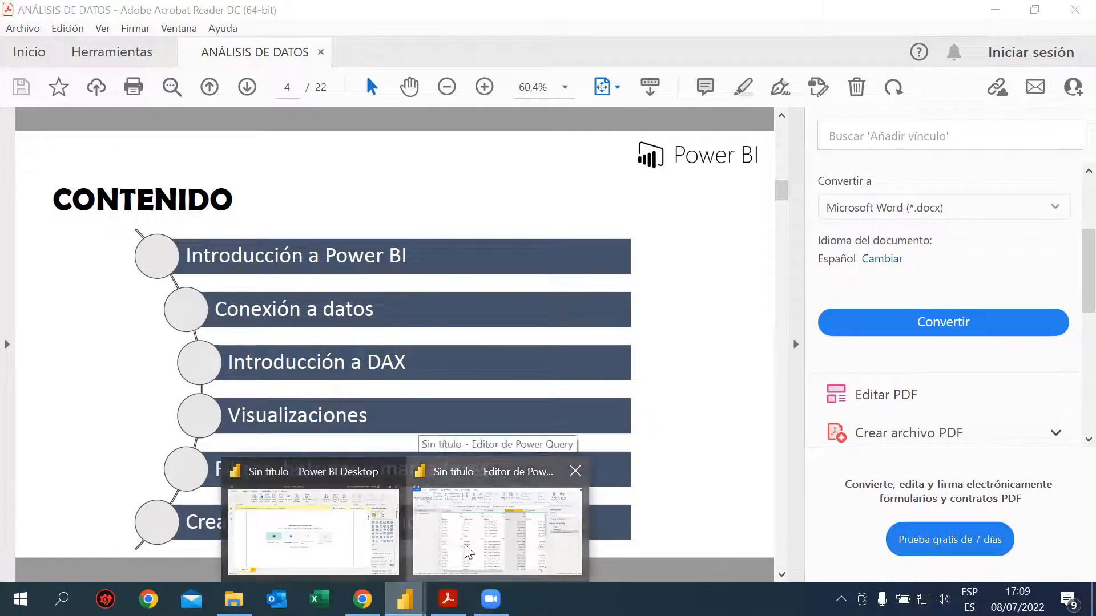
{"action": "left_click", "coordinate": [468, 551]}
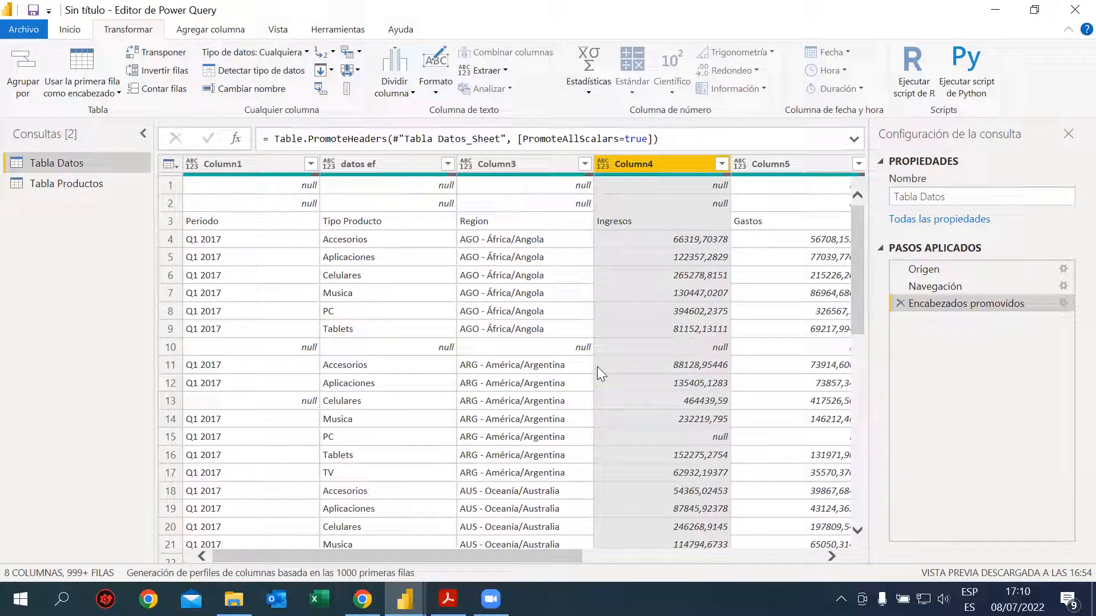
Step: Examine the null cells across the rows and columns of the Tabla Datos query
{"action": "left_click", "coordinate": [288, 352]}
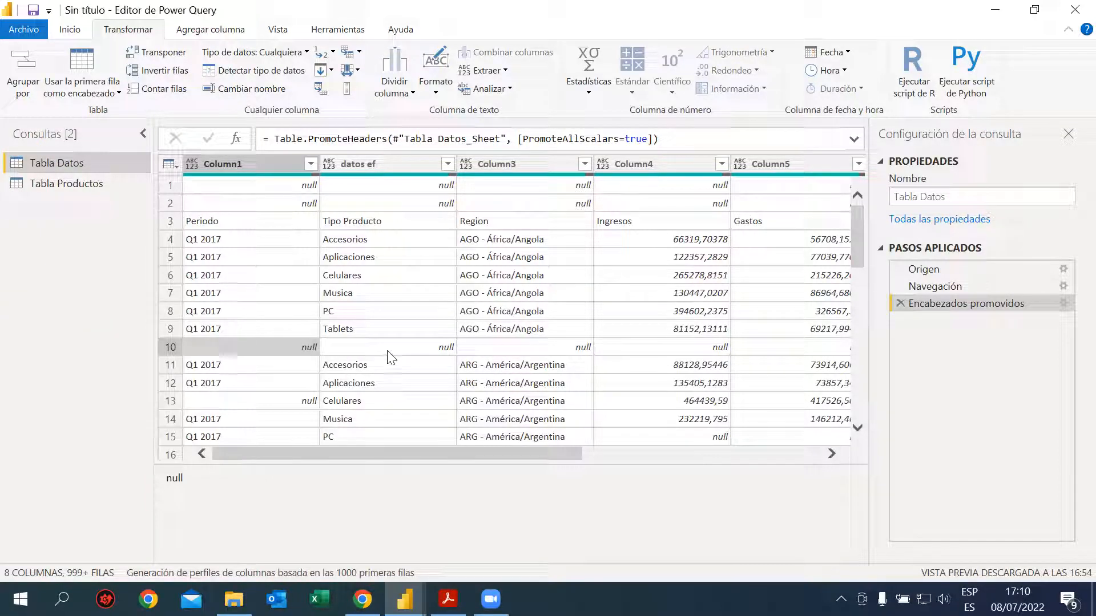
{"action": "left_click", "coordinate": [393, 331]}
{"action": "left_click", "coordinate": [312, 349]}
{"action": "left_click", "coordinate": [441, 356]}
{"action": "left_click", "coordinate": [575, 358]}
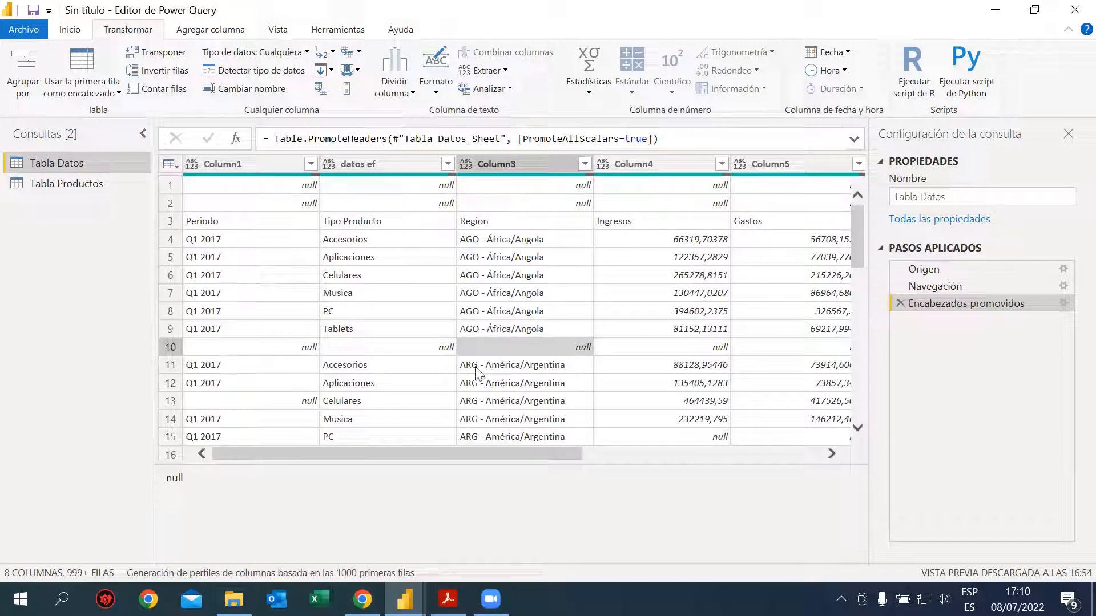
{"action": "scroll", "coordinate": [604, 324], "scroll_direction": "down", "scroll_amount": 1}
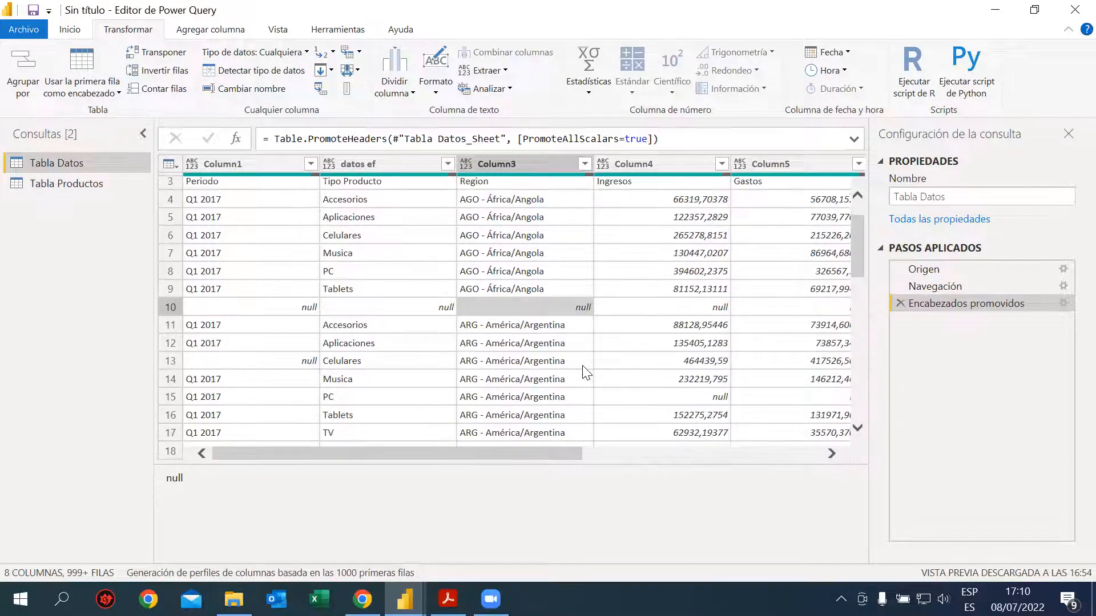
{"action": "left_click", "coordinate": [285, 362]}
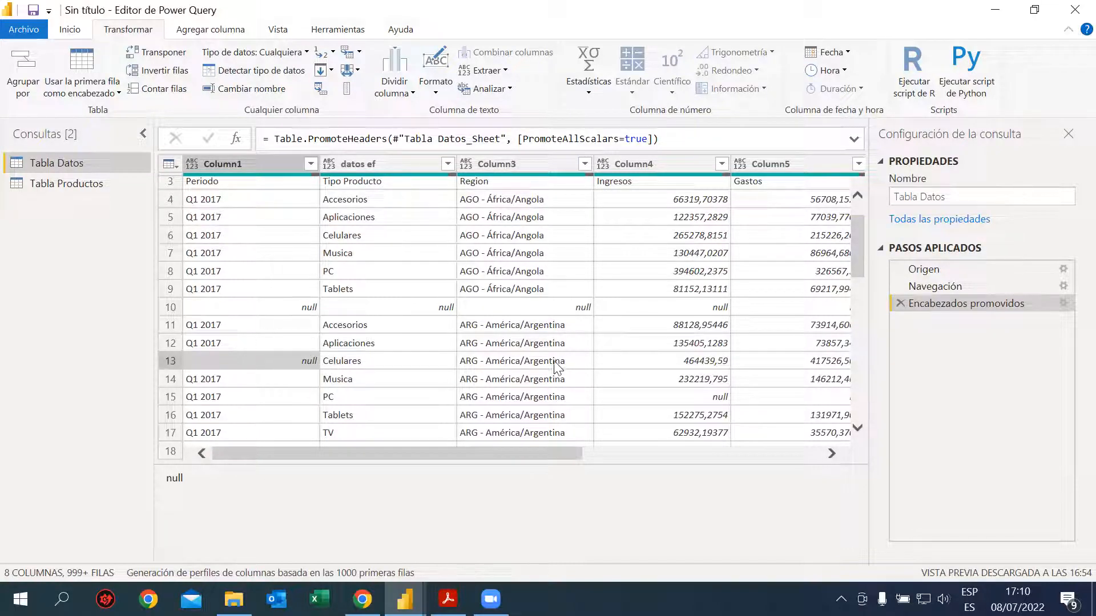
{"action": "scroll", "coordinate": [674, 359], "scroll_direction": "down", "scroll_amount": 1}
{"action": "left_click", "coordinate": [673, 358]}
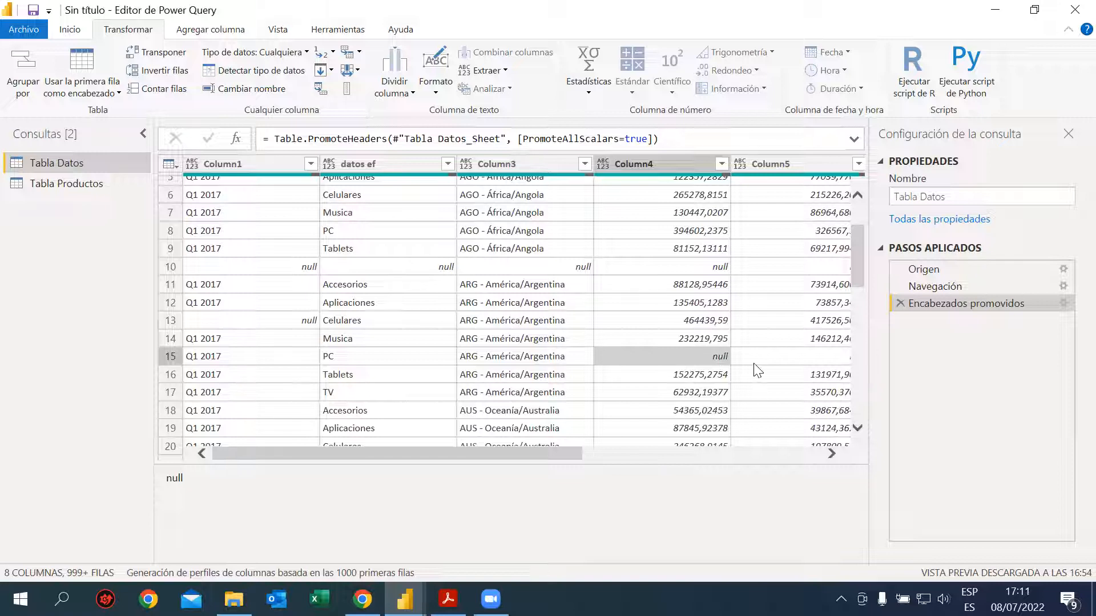
{"action": "scroll", "coordinate": [491, 452], "scroll_direction": "right", "scroll_amount": 2}
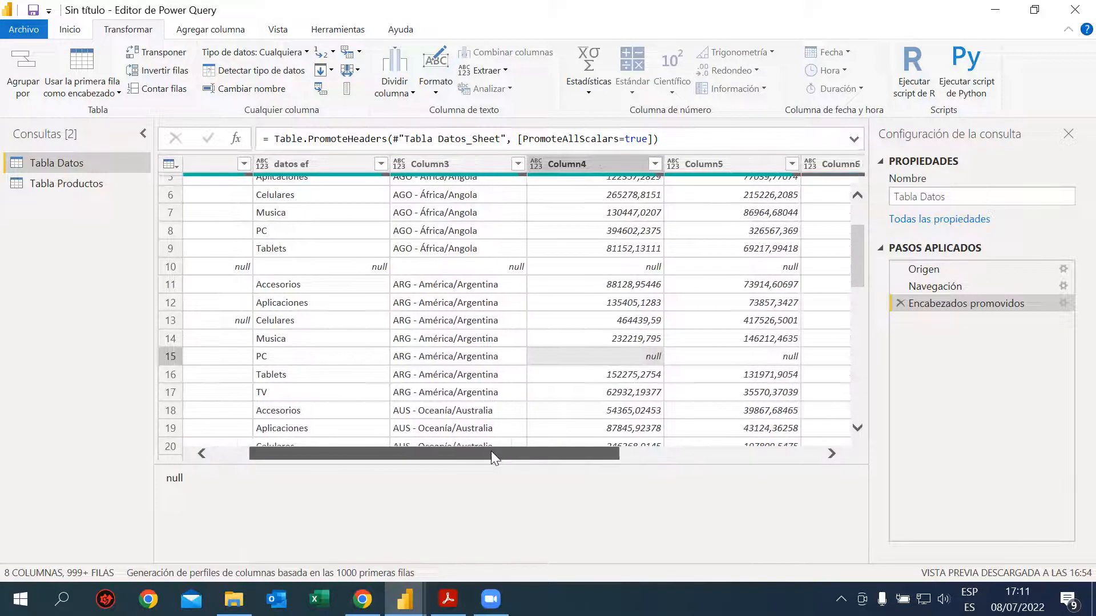
{"action": "scroll", "coordinate": [514, 452], "scroll_direction": "left", "scroll_amount": 2}
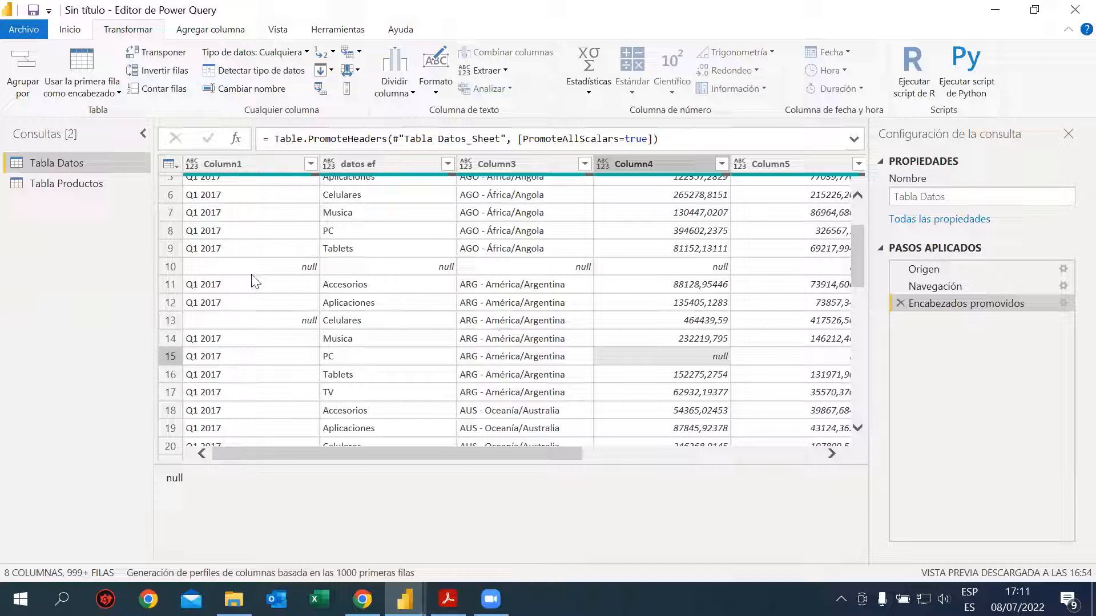
{"action": "scroll", "coordinate": [459, 337], "scroll_direction": "up", "scroll_amount": 2}
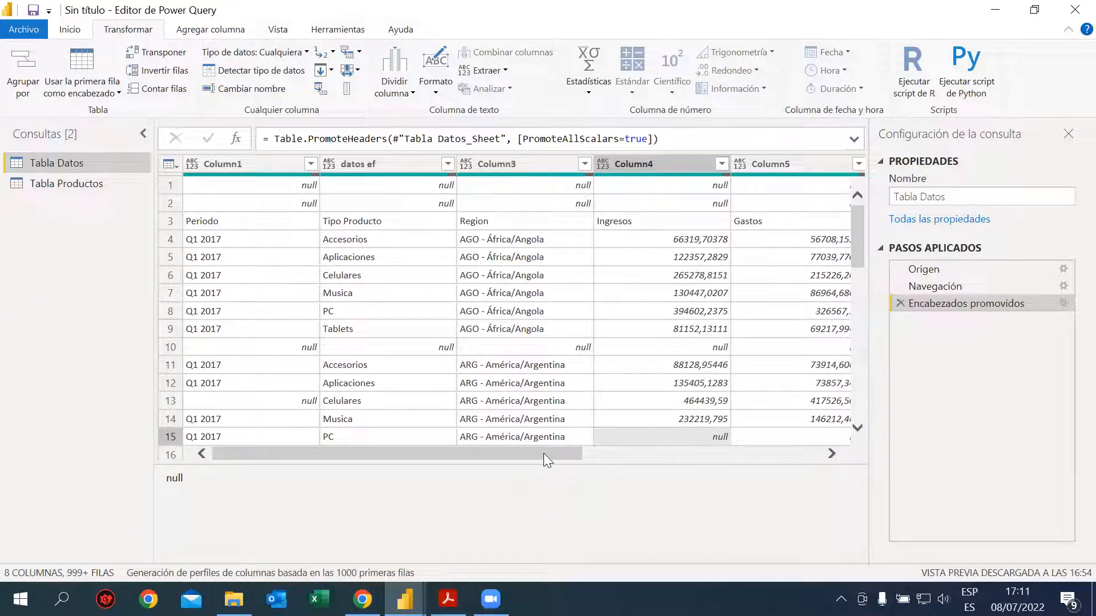
Step: Remove Column8, Column7 and Column6 from the Tabla Datos query
{"action": "left_click_drag", "start_coordinate": [570, 453], "coordinate": [789, 452]}
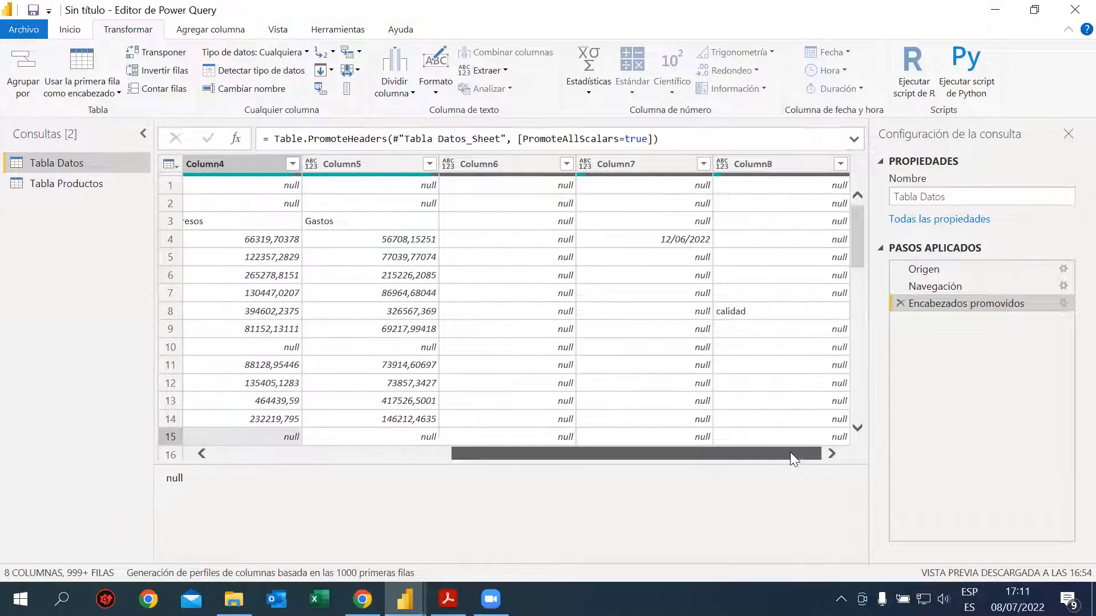
{"action": "left_click", "coordinate": [762, 168]}
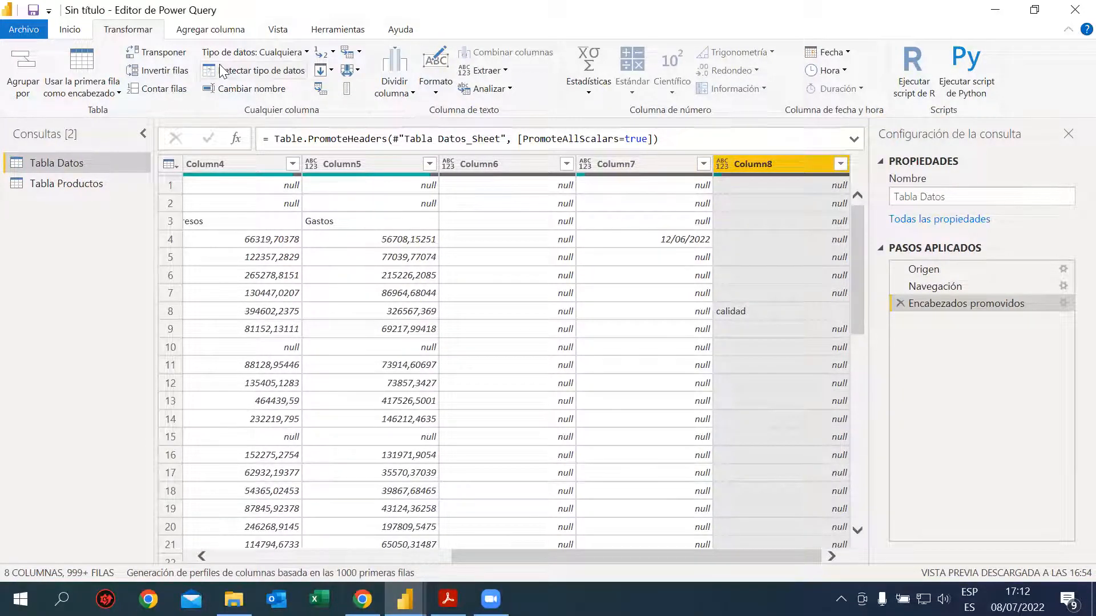
{"action": "scroll", "coordinate": [600, 73], "scroll_direction": "up", "scroll_amount": 1}
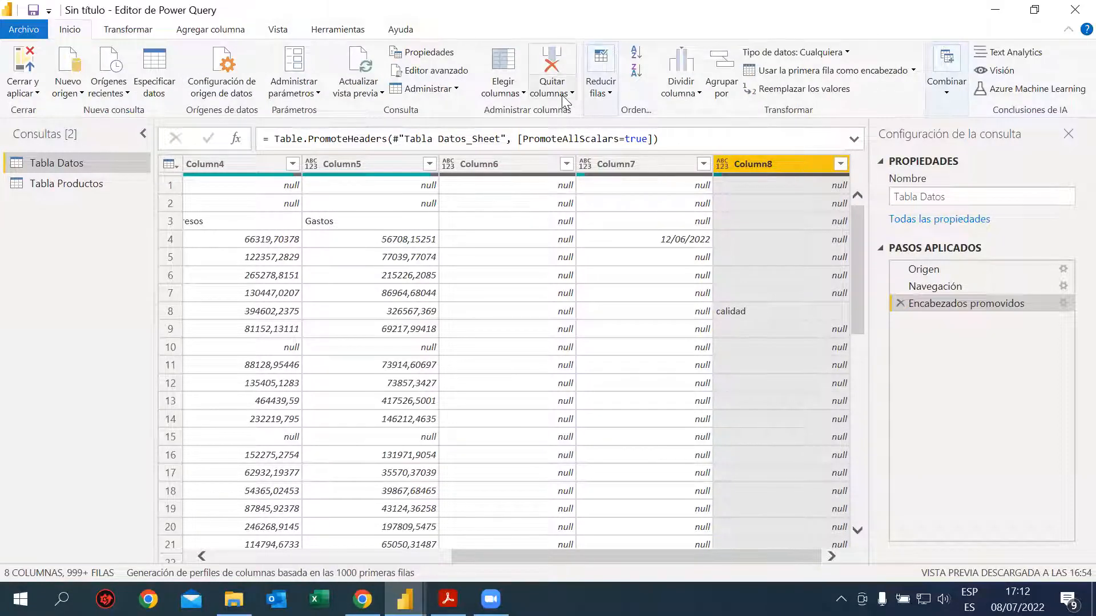
{"action": "left_click", "coordinate": [565, 94]}
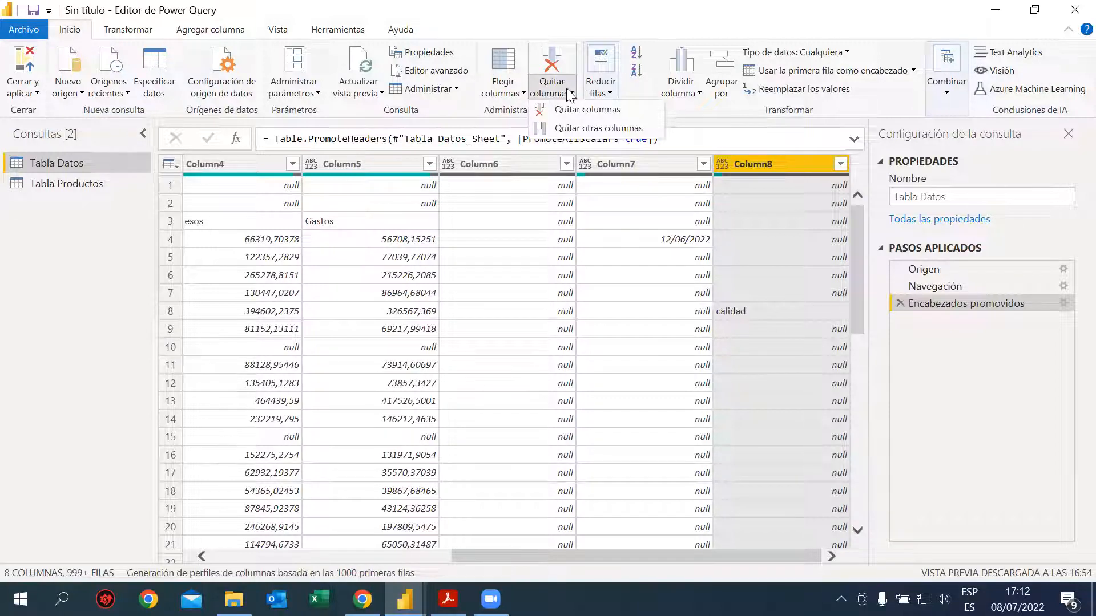
{"action": "left_click", "coordinate": [604, 113]}
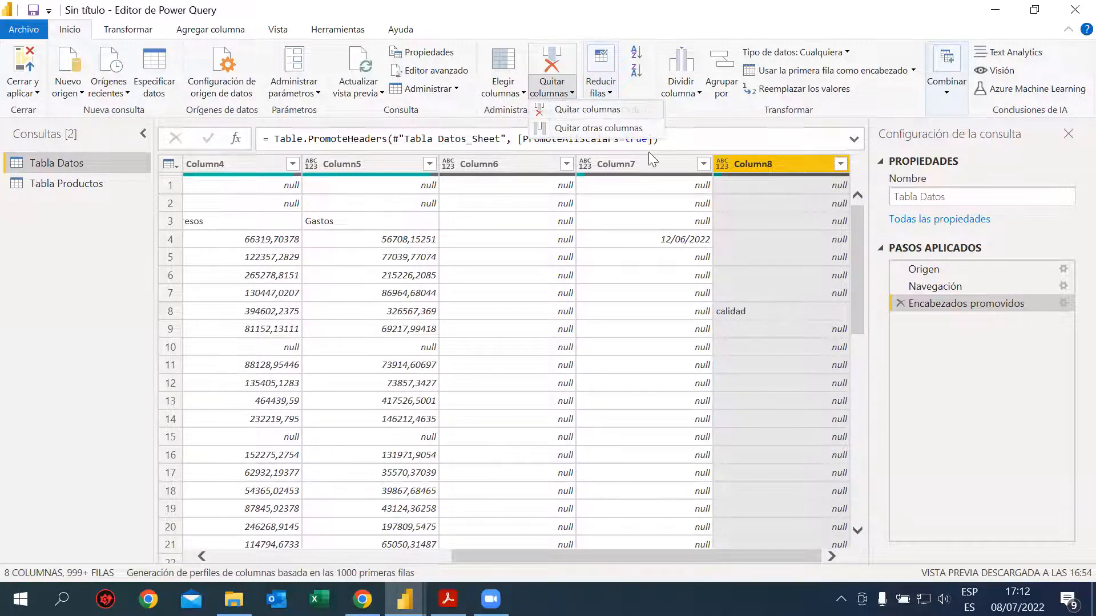
{"action": "left_click", "coordinate": [552, 91]}
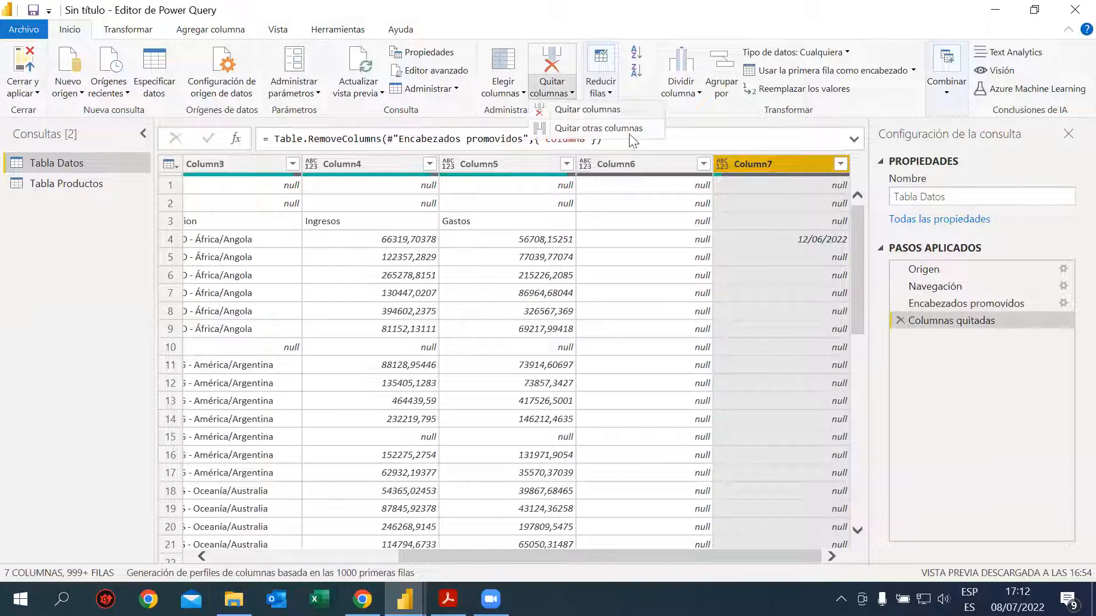
{"action": "left_click", "coordinate": [604, 113]}
{"action": "left_click", "coordinate": [572, 95]}
{"action": "left_click", "coordinate": [588, 110]}
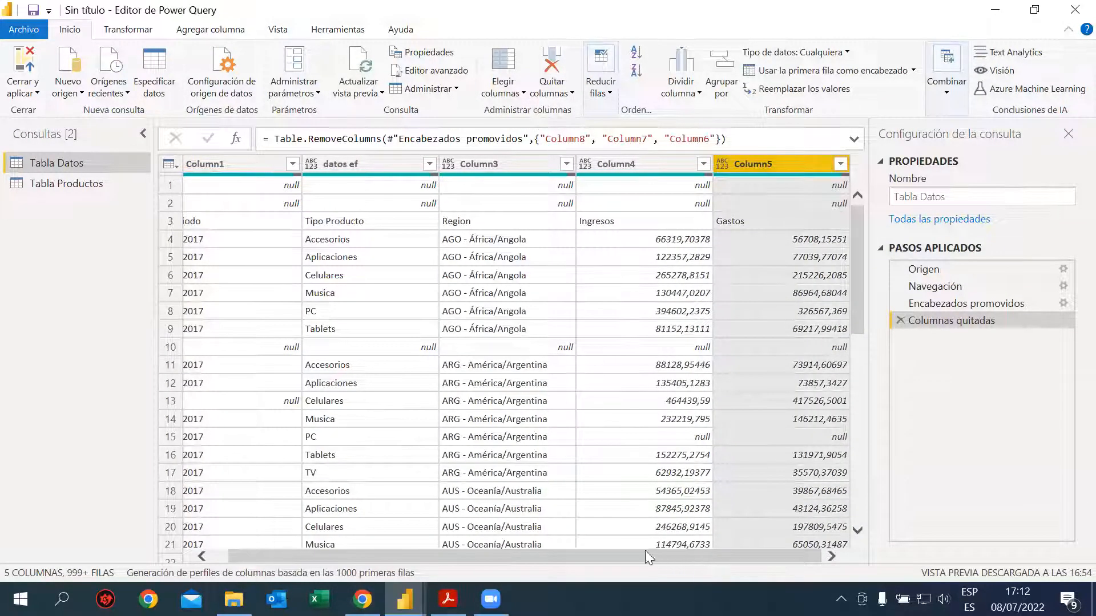
Step: Remove the top 2 rows of the Tabla Datos query
{"action": "left_click", "coordinate": [168, 180]}
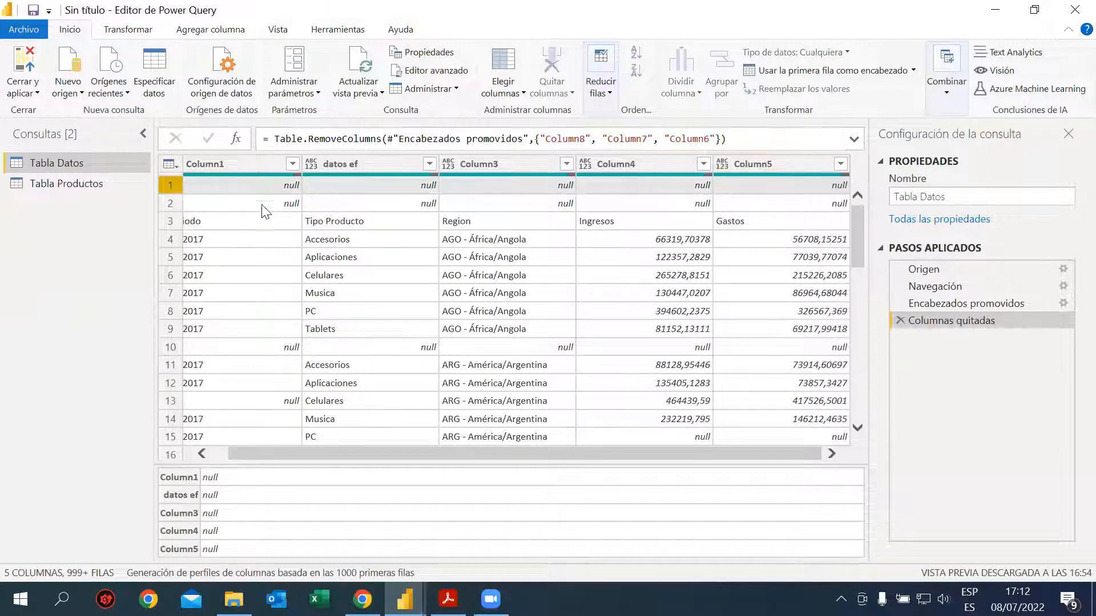
{"action": "left_click", "coordinate": [608, 91]}
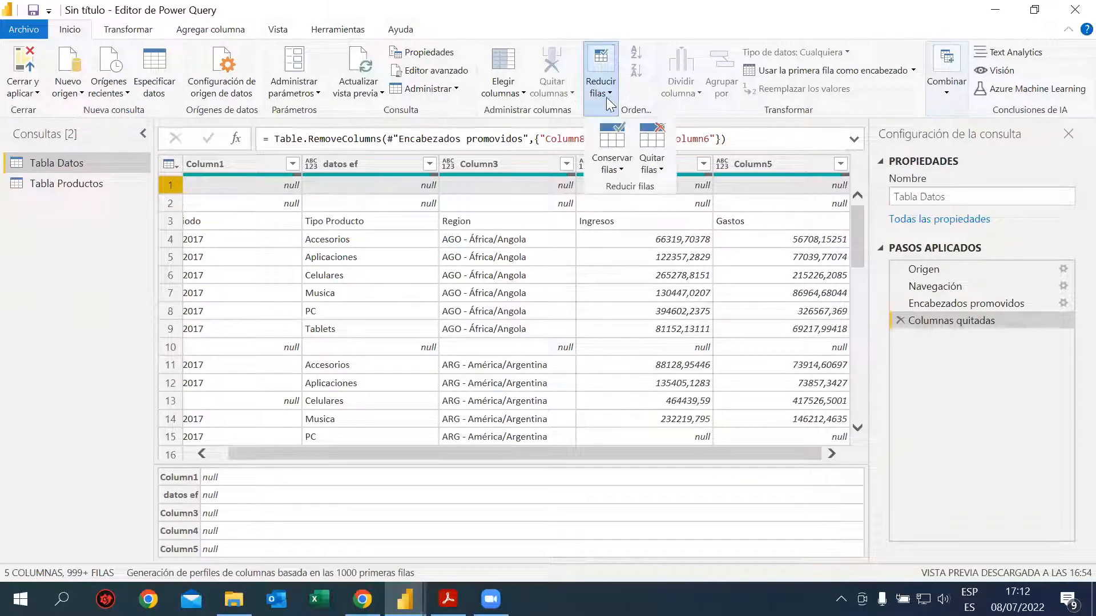
{"action": "left_click", "coordinate": [661, 165]}
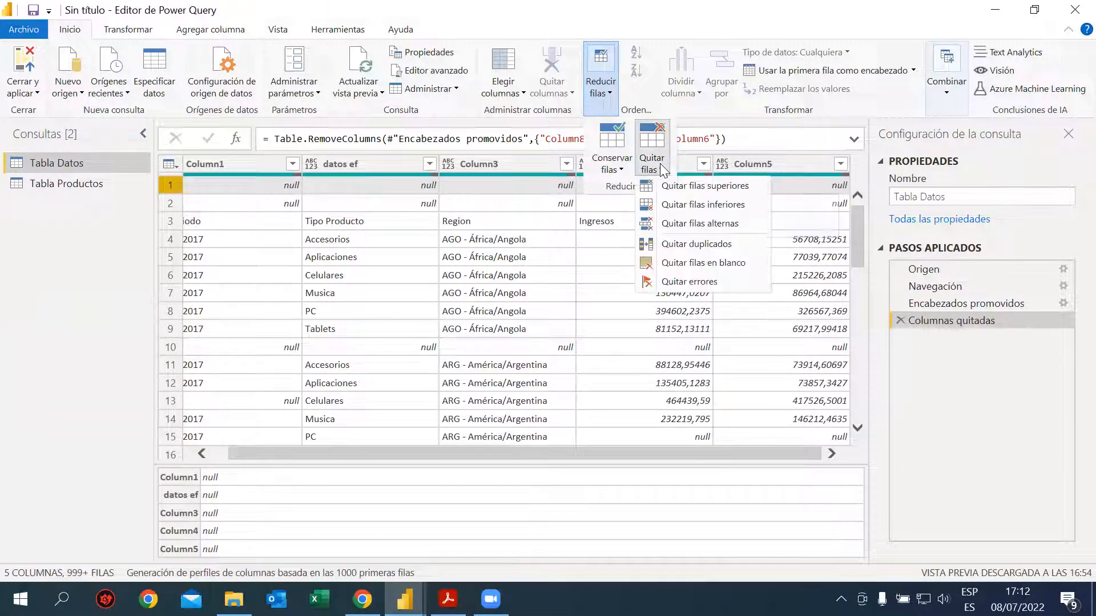
{"action": "left_click", "coordinate": [701, 192]}
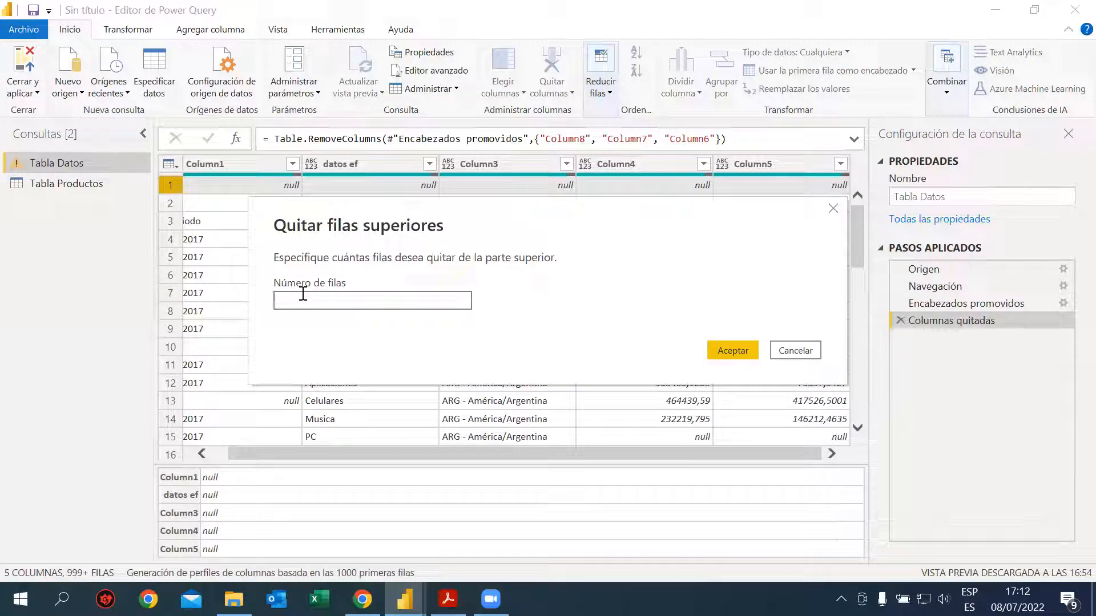
{"action": "type", "text": "2"}
{"action": "left_click", "coordinate": [732, 350]}
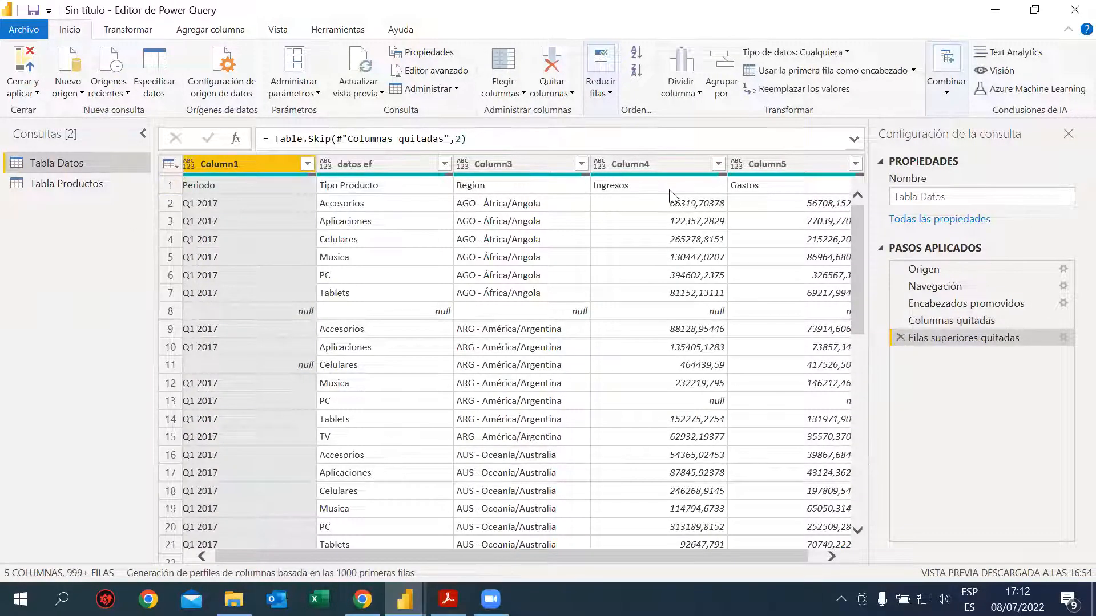
Step: Filter Column1 of Tabla Datos to exclude the null rows
{"action": "left_click", "coordinate": [170, 311]}
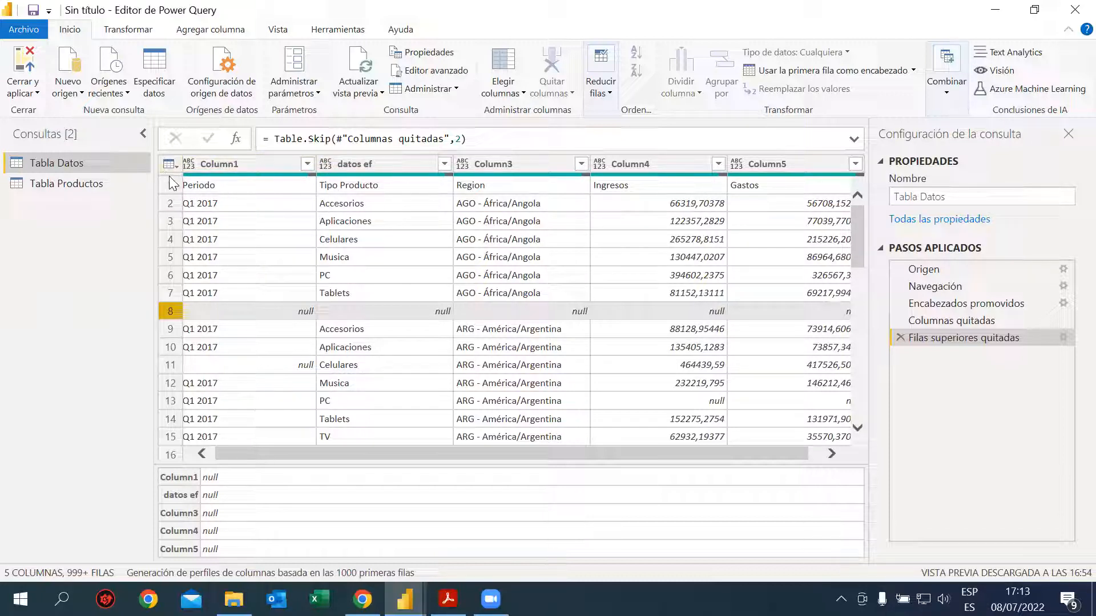
{"action": "left_click", "coordinate": [231, 167]}
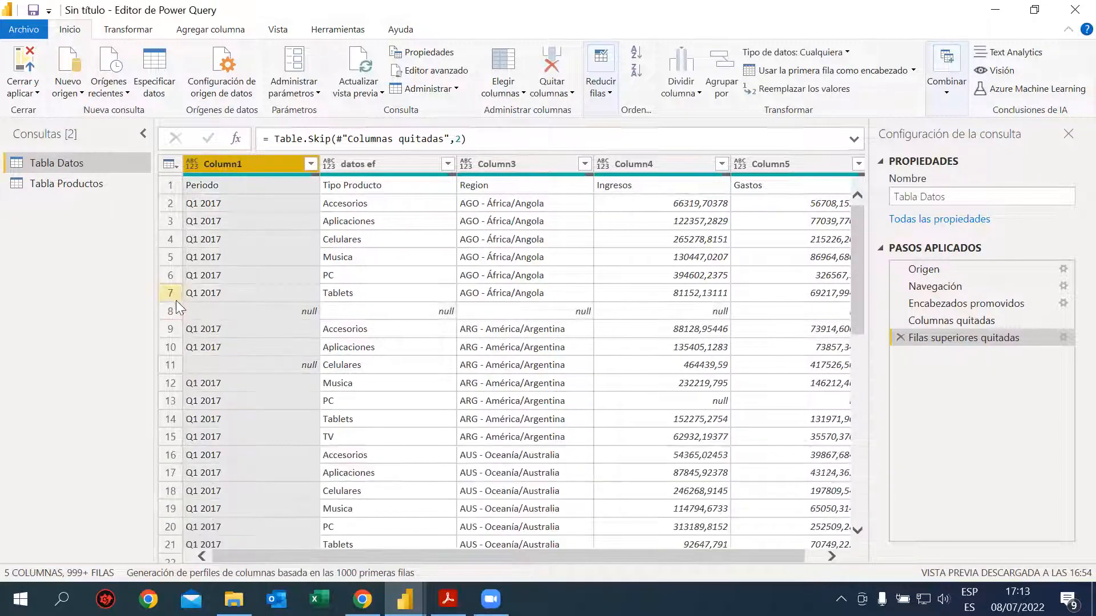
{"action": "left_click", "coordinate": [311, 164]}
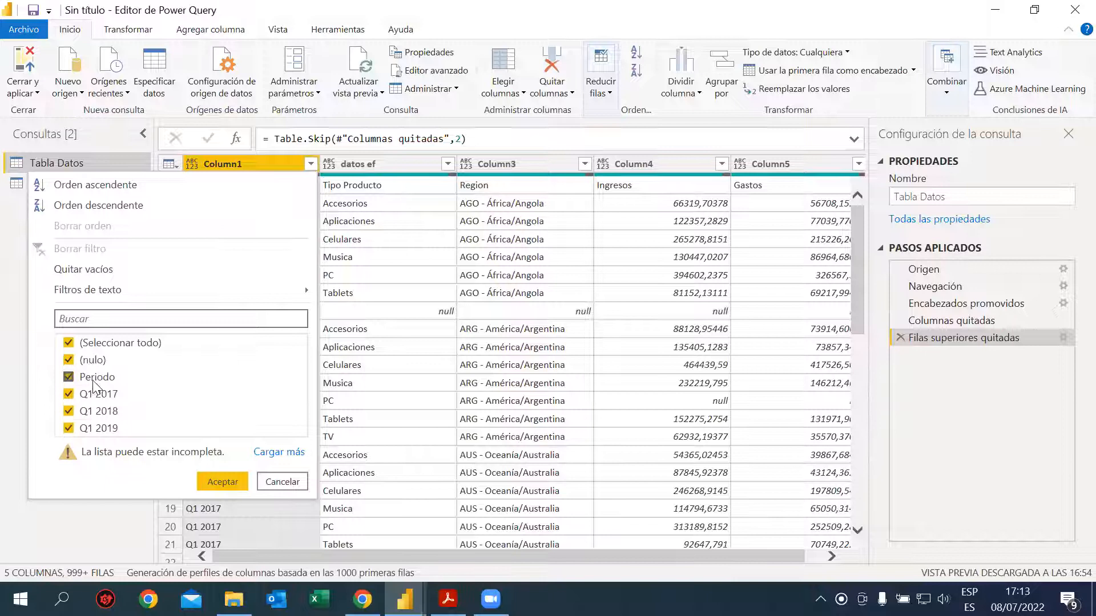
{"action": "left_click", "coordinate": [68, 360]}
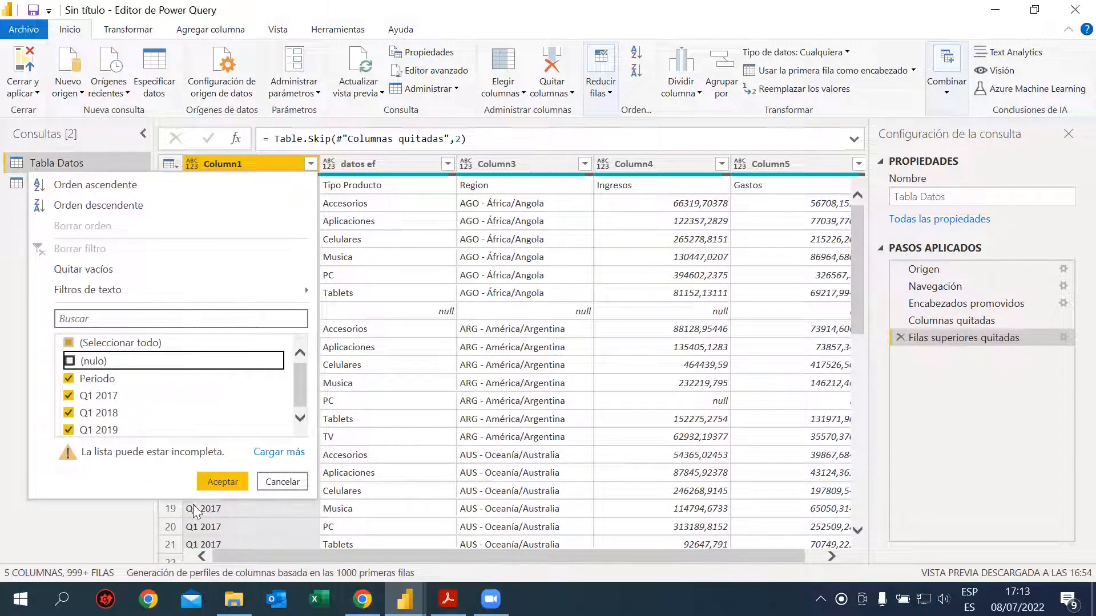
{"action": "left_click", "coordinate": [217, 481]}
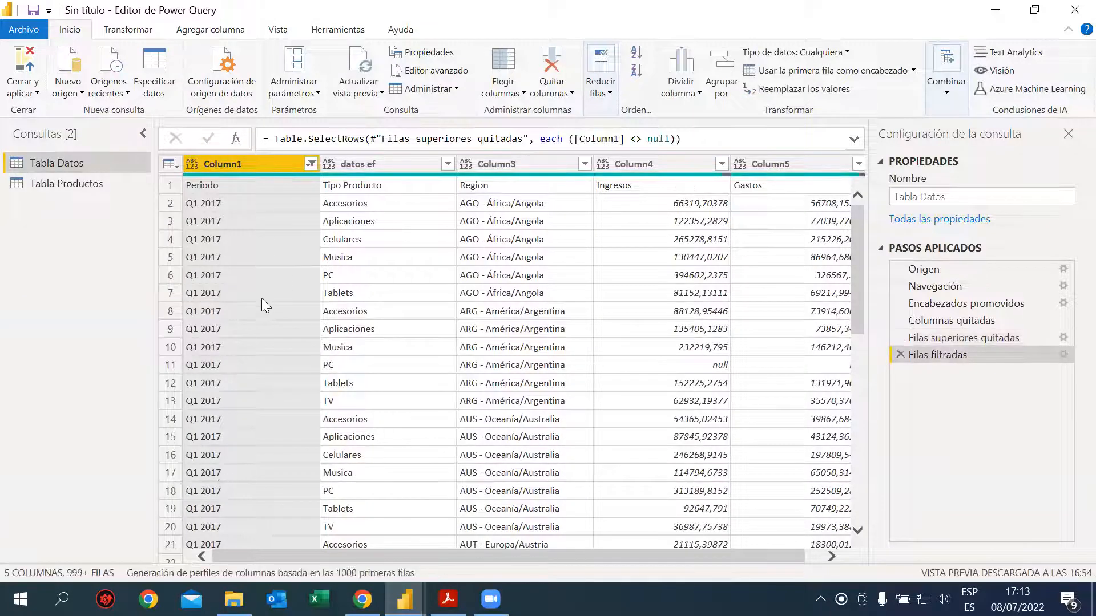
Step: Examine the remaining null cells of Column4 and Column5 in the Argentina PC row
{"action": "left_click_drag", "start_coordinate": [436, 549], "coordinate": [507, 543]}
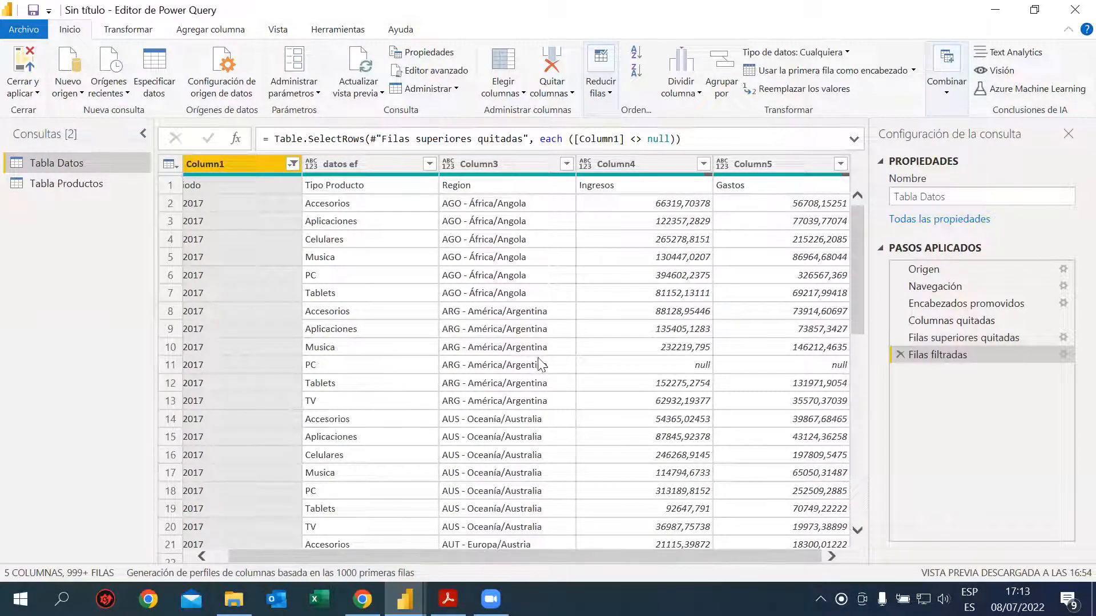
{"action": "left_click", "coordinate": [705, 366]}
{"action": "scroll", "coordinate": [712, 399], "scroll_direction": "down", "scroll_amount": 1}
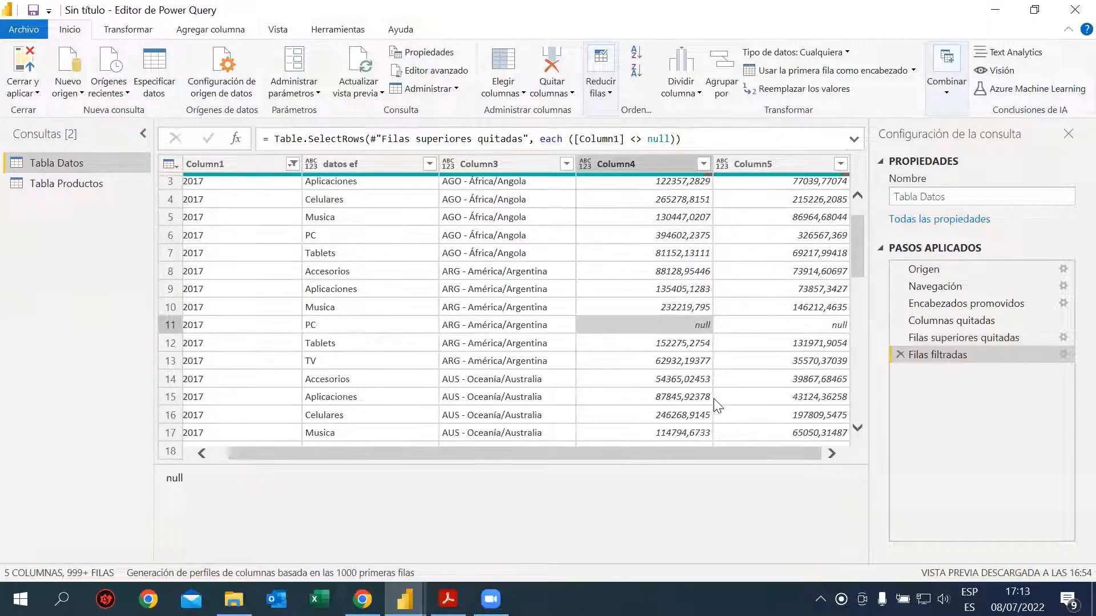
{"action": "scroll", "coordinate": [704, 323], "scroll_direction": "up", "scroll_amount": 1}
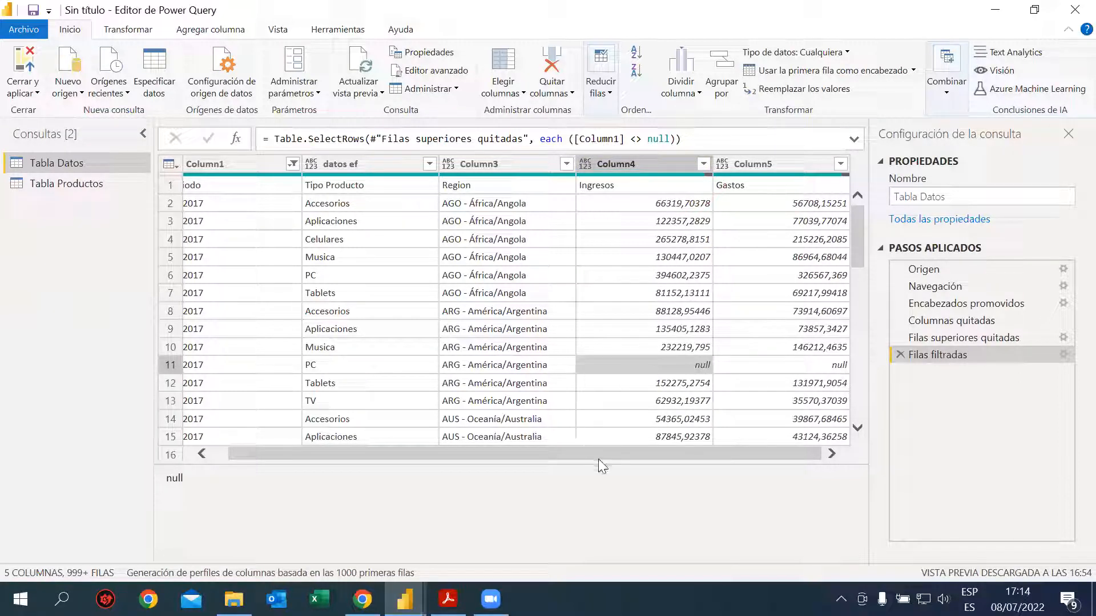
{"action": "left_click_drag", "start_coordinate": [597, 456], "coordinate": [581, 450]}
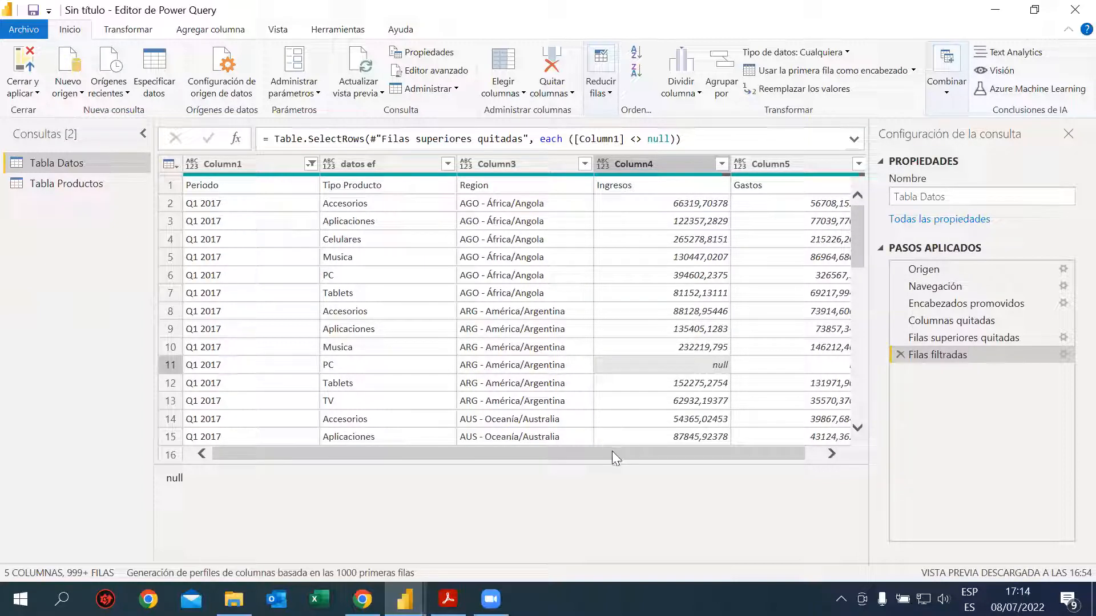
{"action": "left_click_drag", "start_coordinate": [615, 454], "coordinate": [646, 458]}
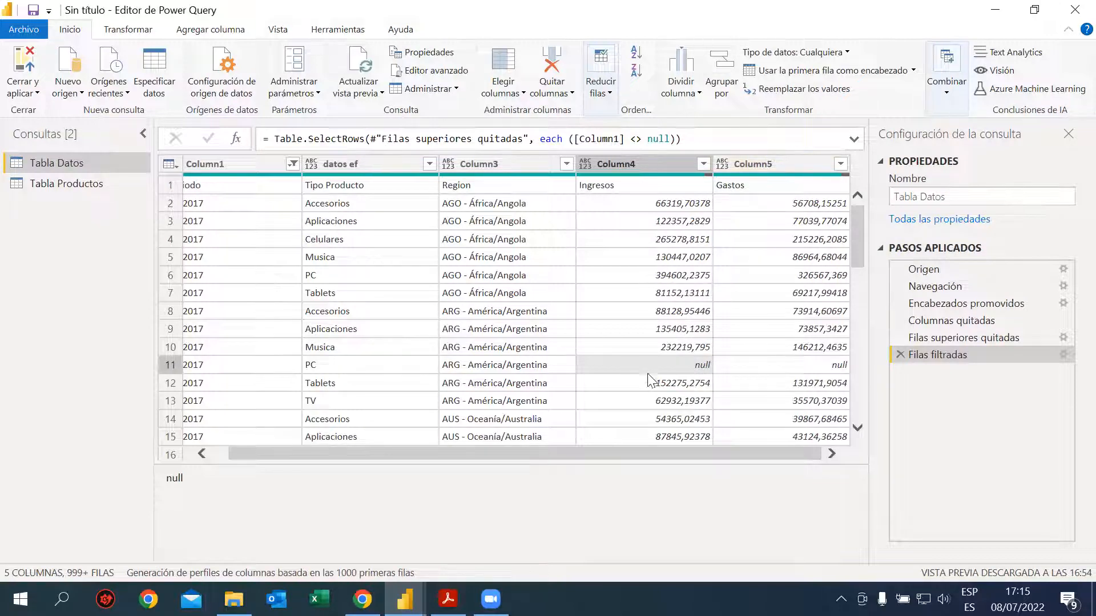
Step: Replace the null values in Column4 of Tabla Datos with 0
{"action": "right_click", "coordinate": [675, 362]}
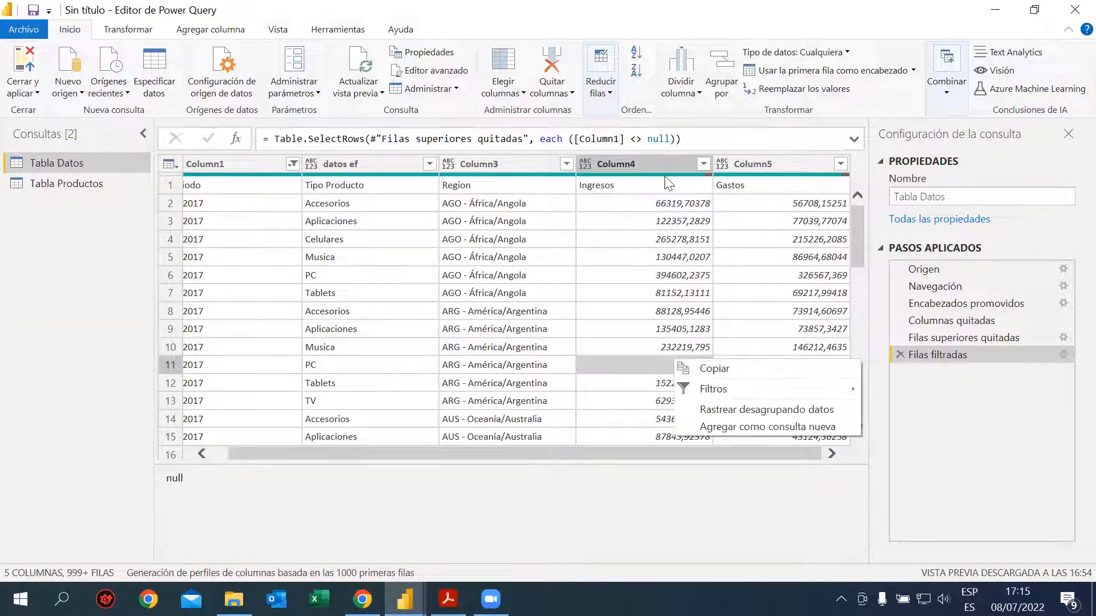
{"action": "left_click", "coordinate": [657, 162]}
{"action": "left_click", "coordinate": [656, 162]}
{"action": "right_click", "coordinate": [656, 162]}
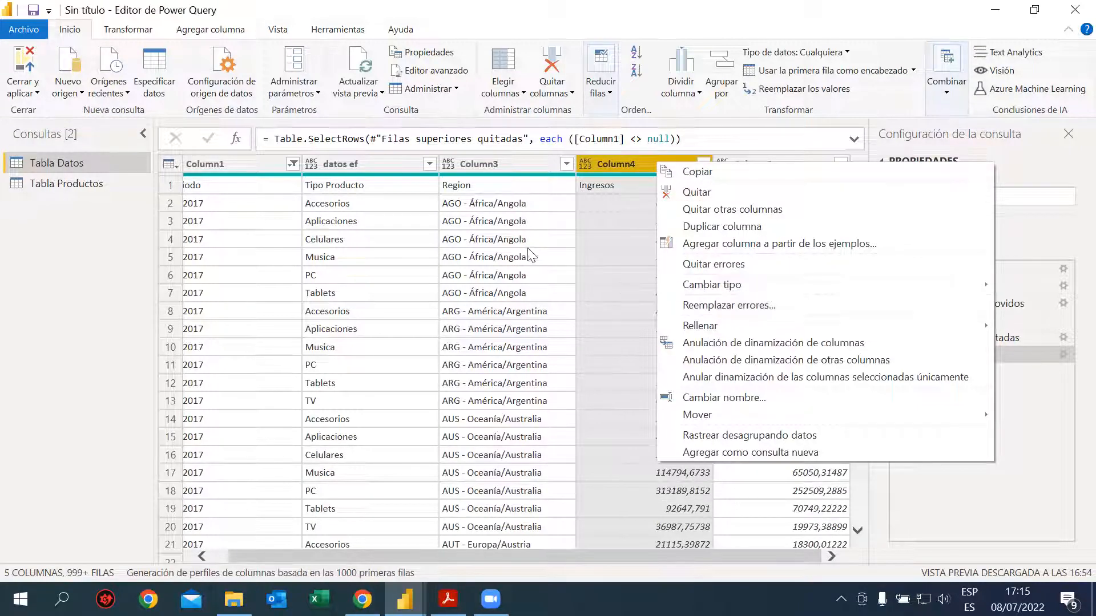
{"action": "left_click", "coordinate": [117, 36]}
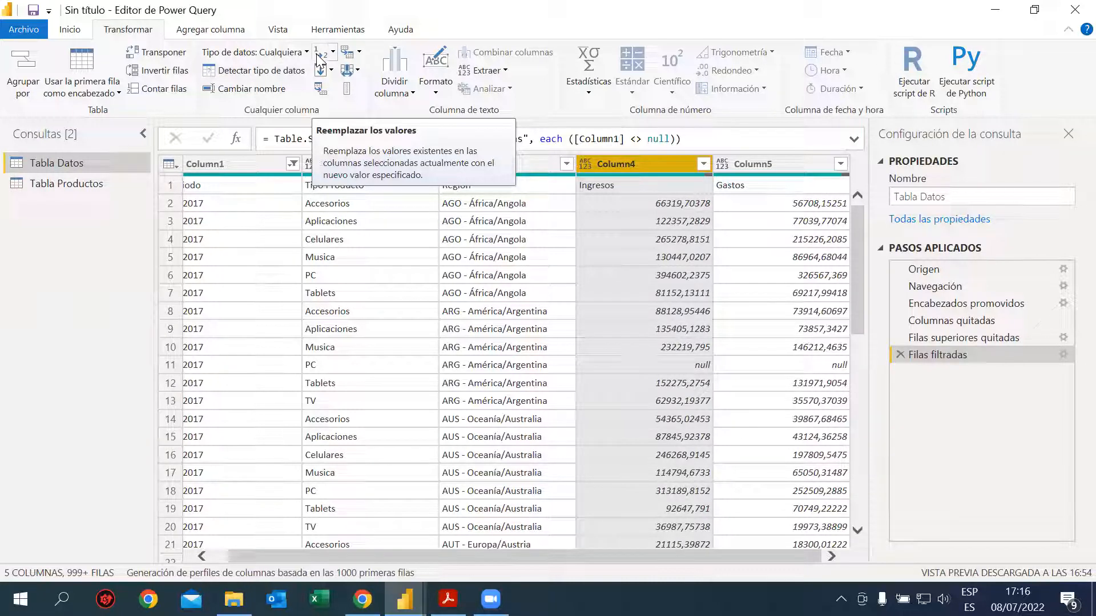
{"action": "left_click", "coordinate": [645, 367]}
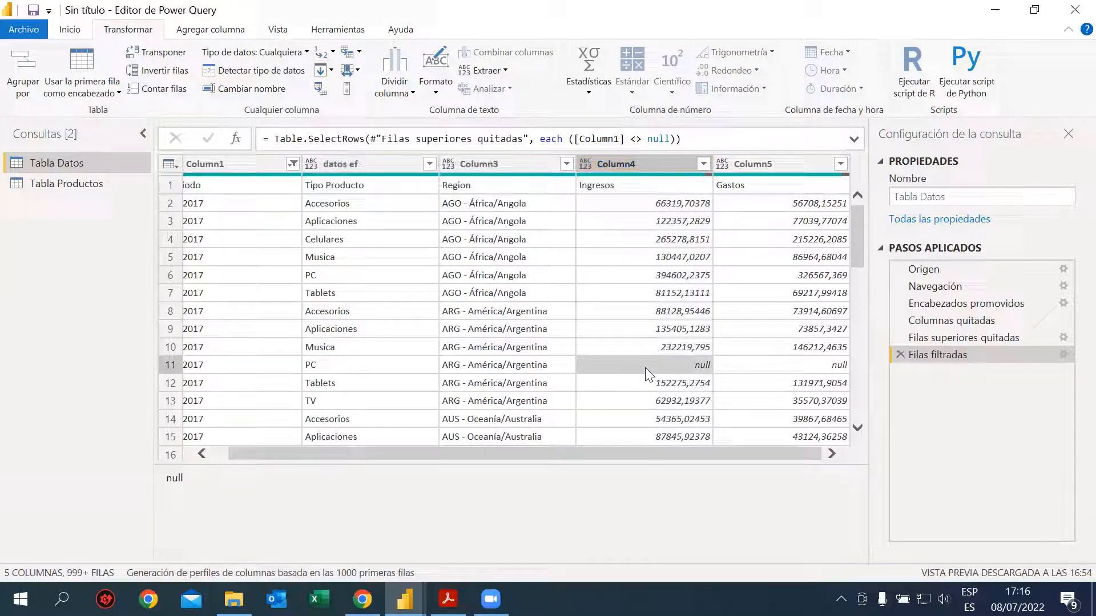
{"action": "left_click", "coordinate": [322, 54]}
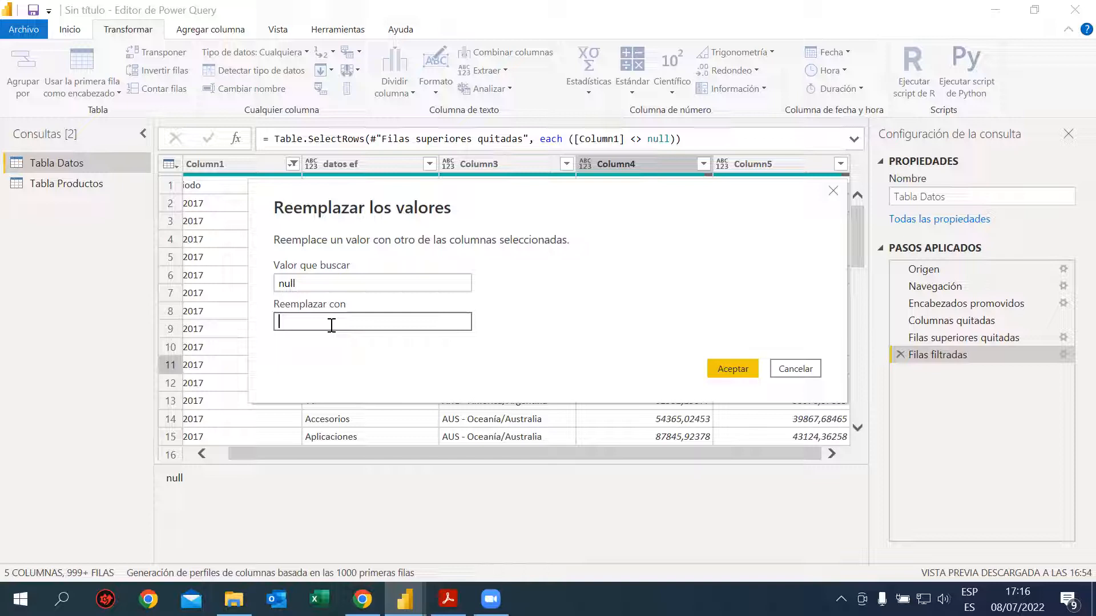
{"action": "type", "text": "0"}
{"action": "left_click", "coordinate": [736, 368]}
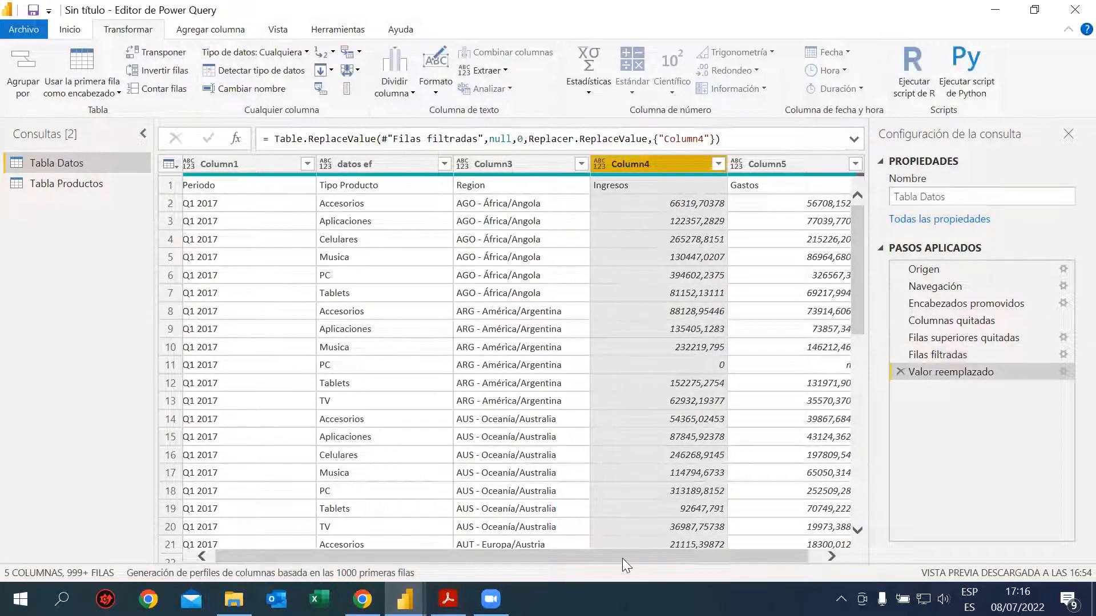
{"action": "left_click_drag", "start_coordinate": [626, 557], "coordinate": [655, 559]}
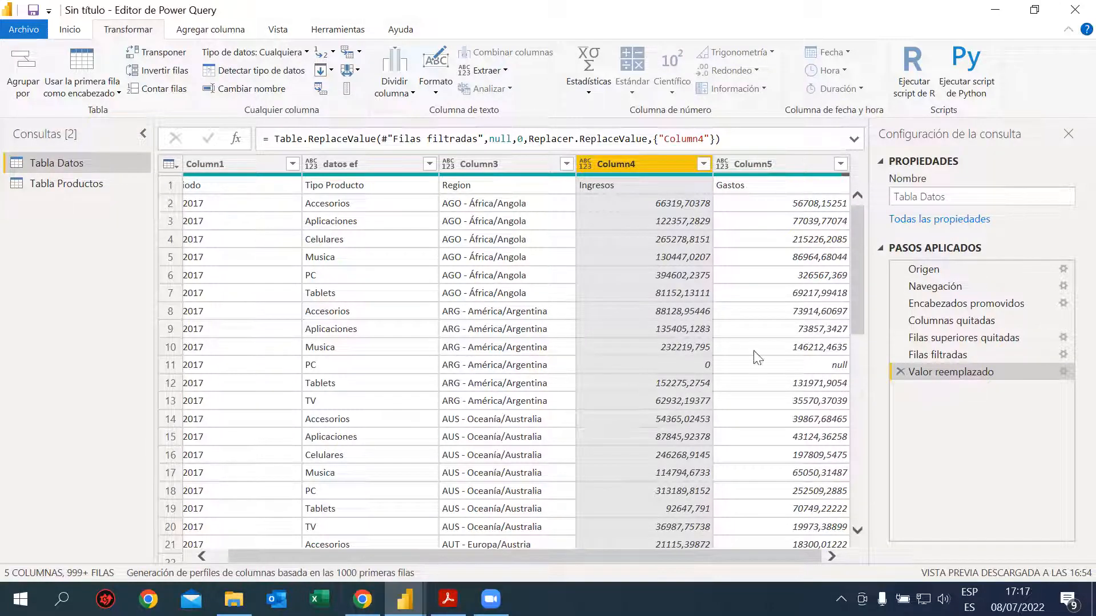
{"action": "left_click", "coordinate": [773, 368]}
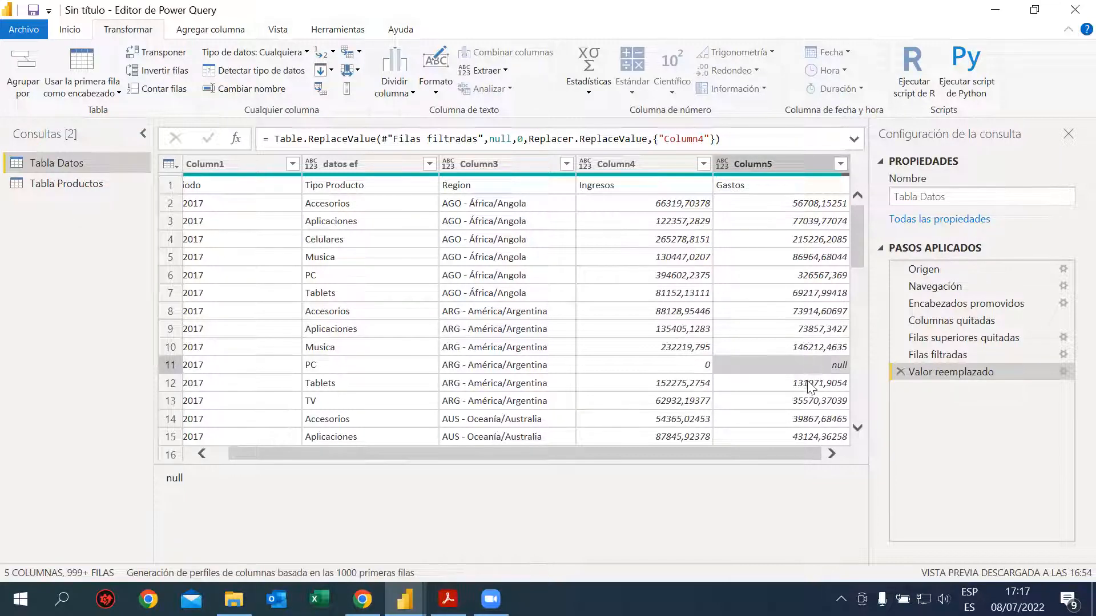
{"action": "scroll", "coordinate": [807, 365], "scroll_direction": "down", "scroll_amount": 1}
{"action": "scroll", "coordinate": [809, 394], "scroll_direction": "down", "scroll_amount": 1}
{"action": "scroll", "coordinate": [808, 406], "scroll_direction": "up", "scroll_amount": 2}
{"action": "left_click", "coordinate": [317, 54]}
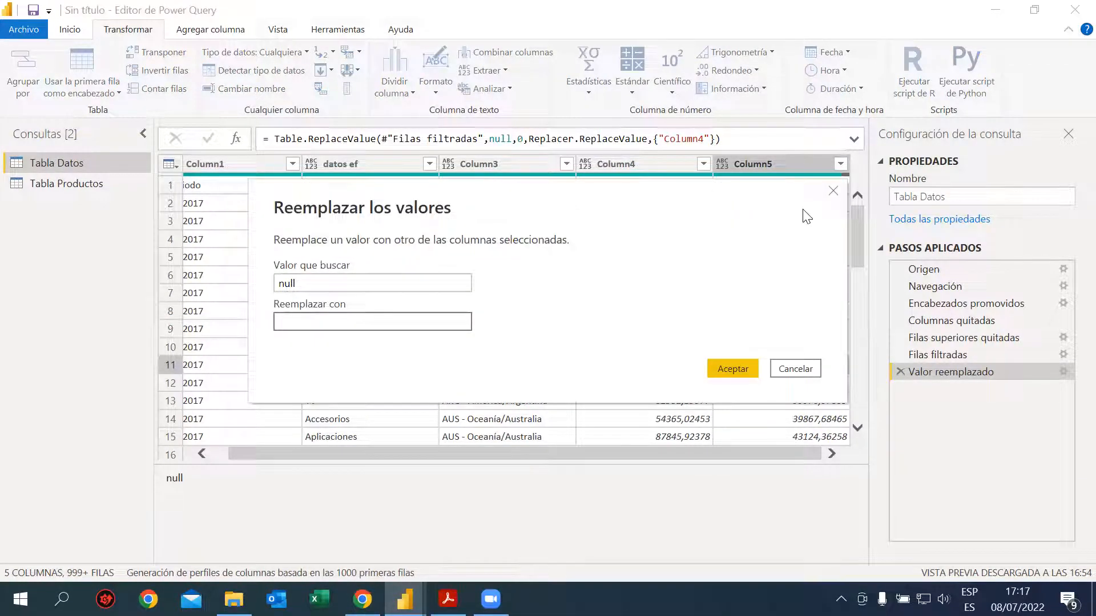
{"action": "left_click", "coordinate": [833, 192]}
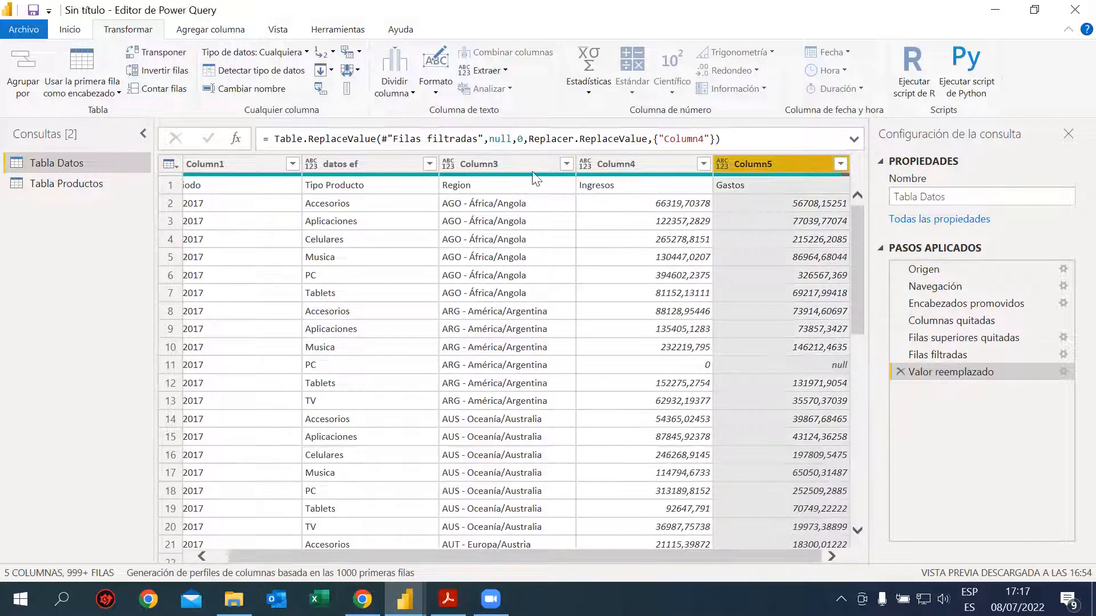
Step: Replace the null values in Column5 of Tabla Datos with 0
{"action": "left_click", "coordinate": [328, 54]}
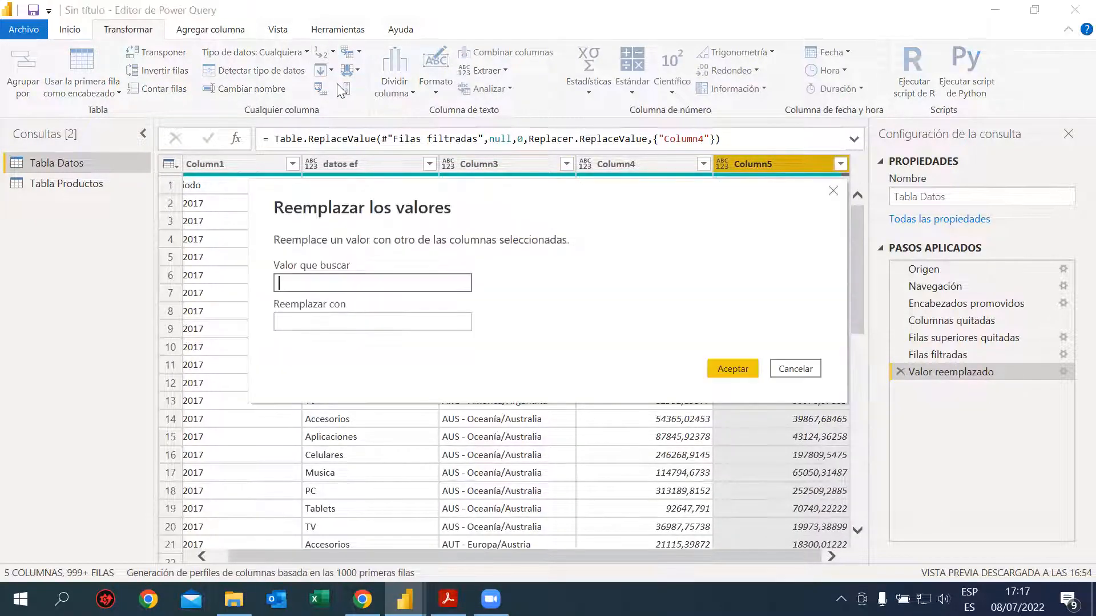
{"action": "type", "text": "null"}
{"action": "left_click", "coordinate": [392, 319]}
{"action": "type", "text": "0"}
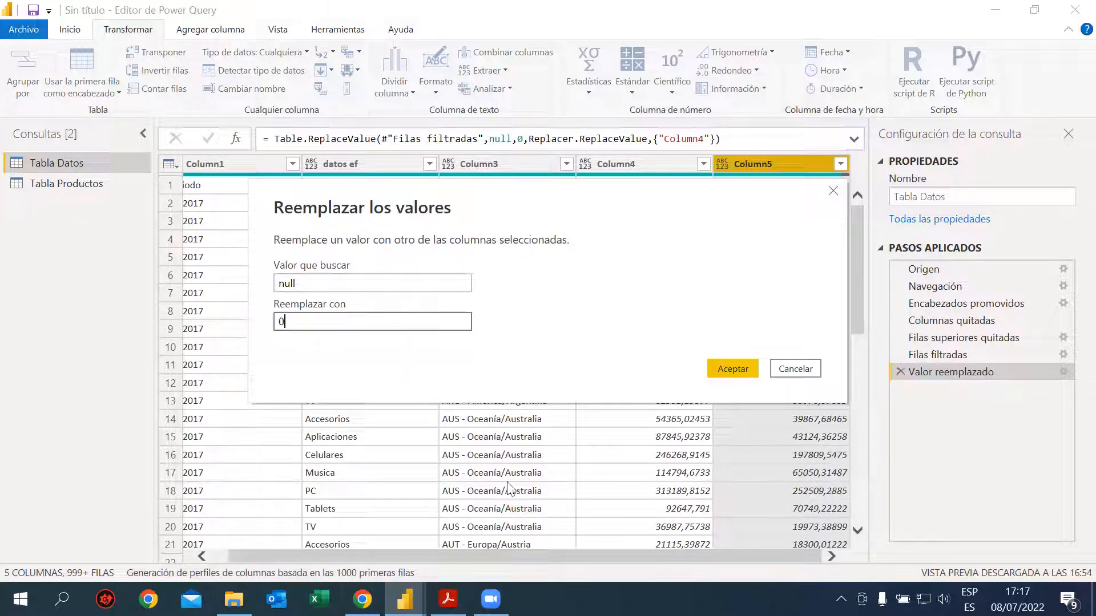
{"action": "left_click", "coordinate": [736, 371]}
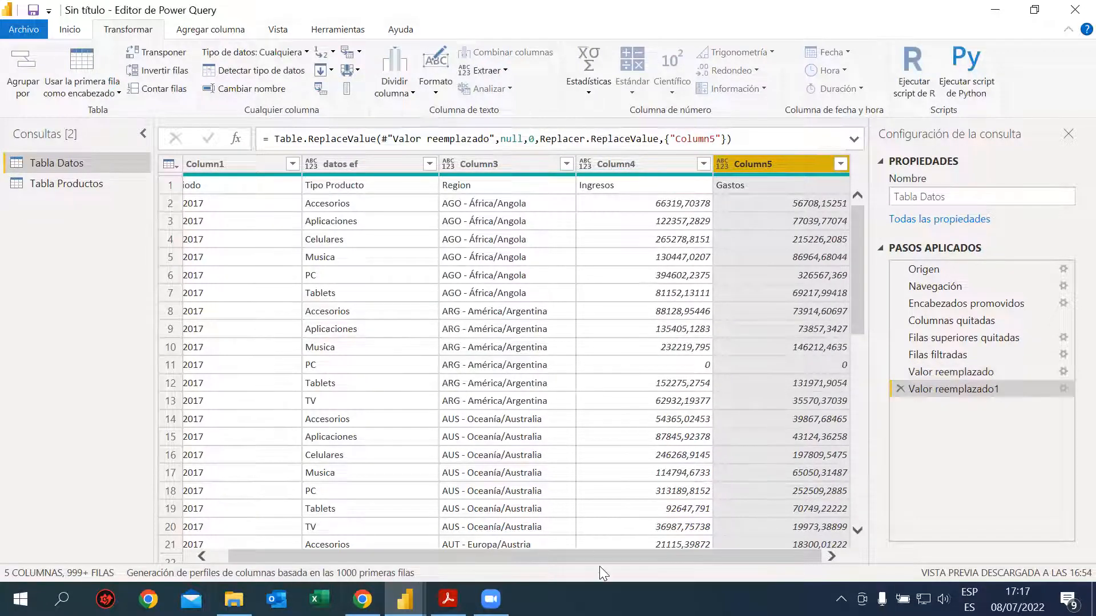
Step: Promote the first row of Tabla Datos, with Periodo, Tipo Producto, Region, Ingresos and Gastos, to column headers
{"action": "left_click_drag", "start_coordinate": [752, 556], "coordinate": [781, 553]}
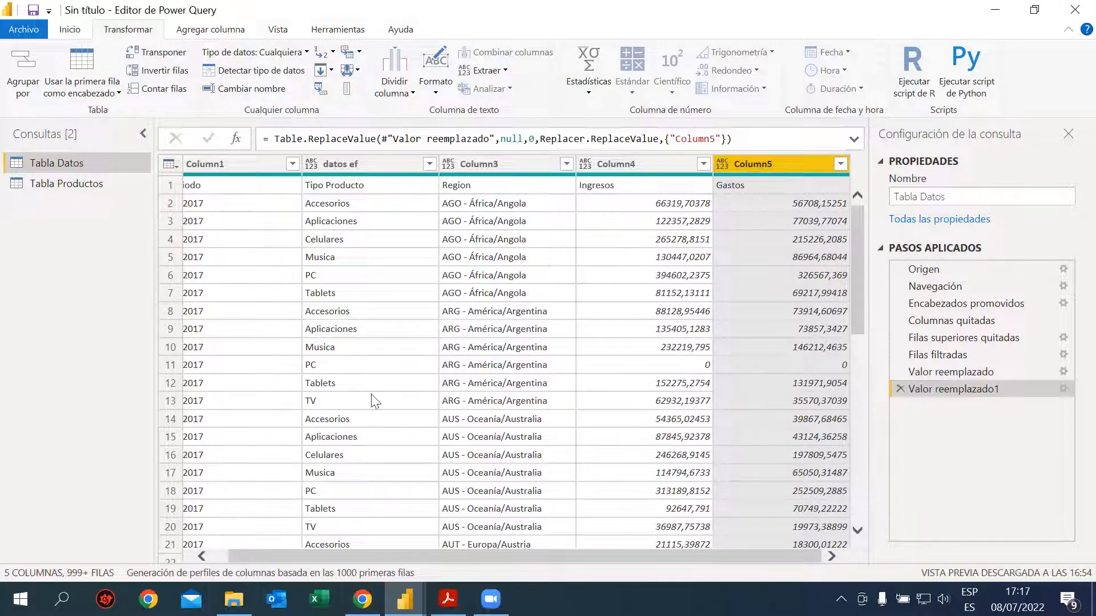
{"action": "left_click_drag", "start_coordinate": [398, 556], "coordinate": [305, 562]}
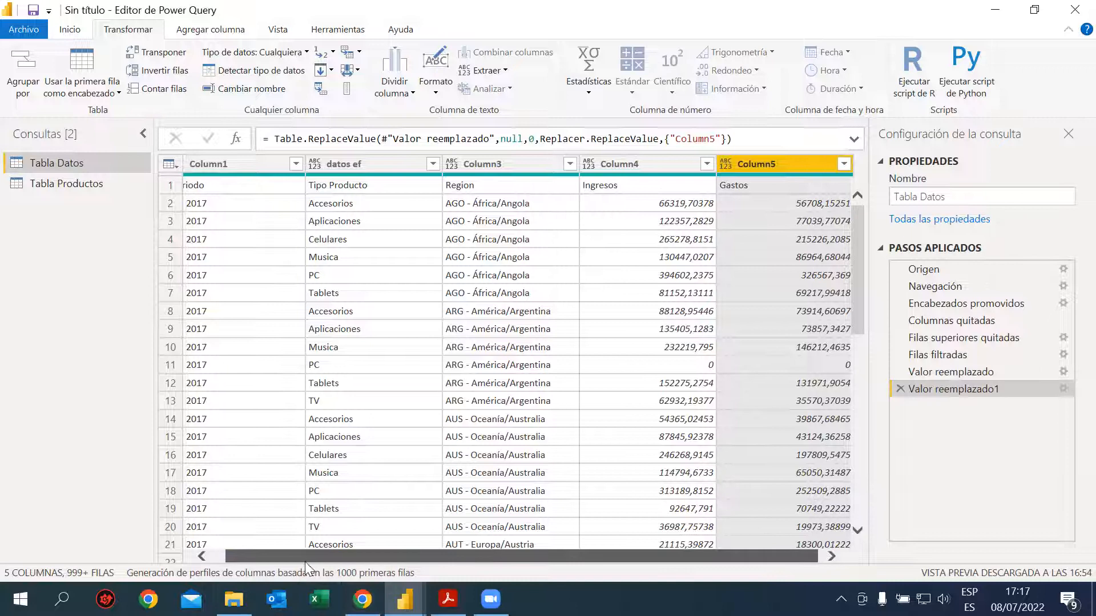
{"action": "left_click", "coordinate": [263, 168]}
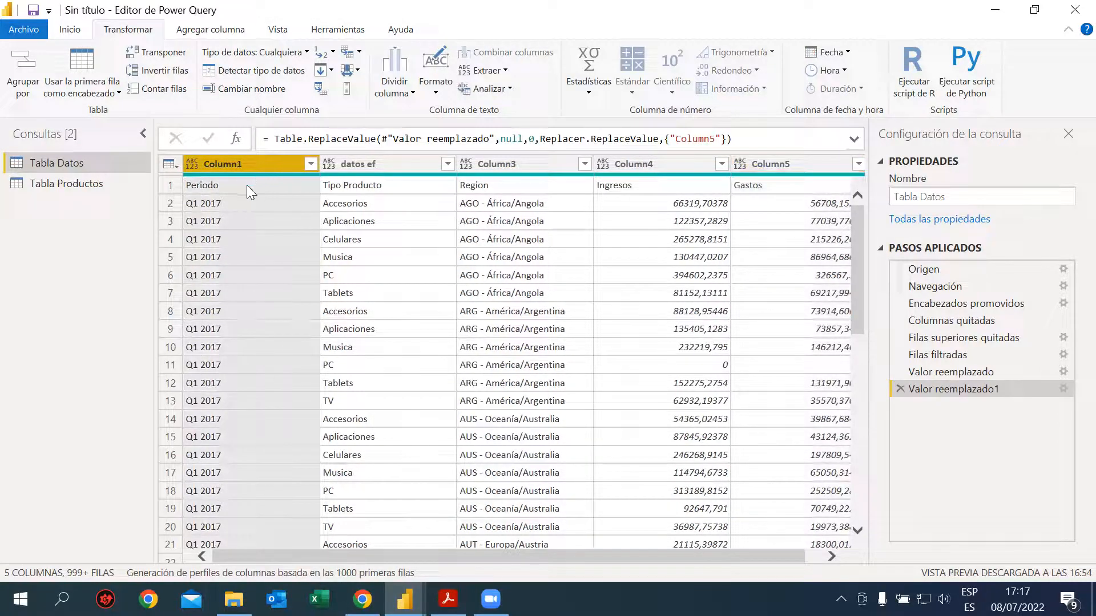
{"action": "left_click", "coordinate": [246, 185]}
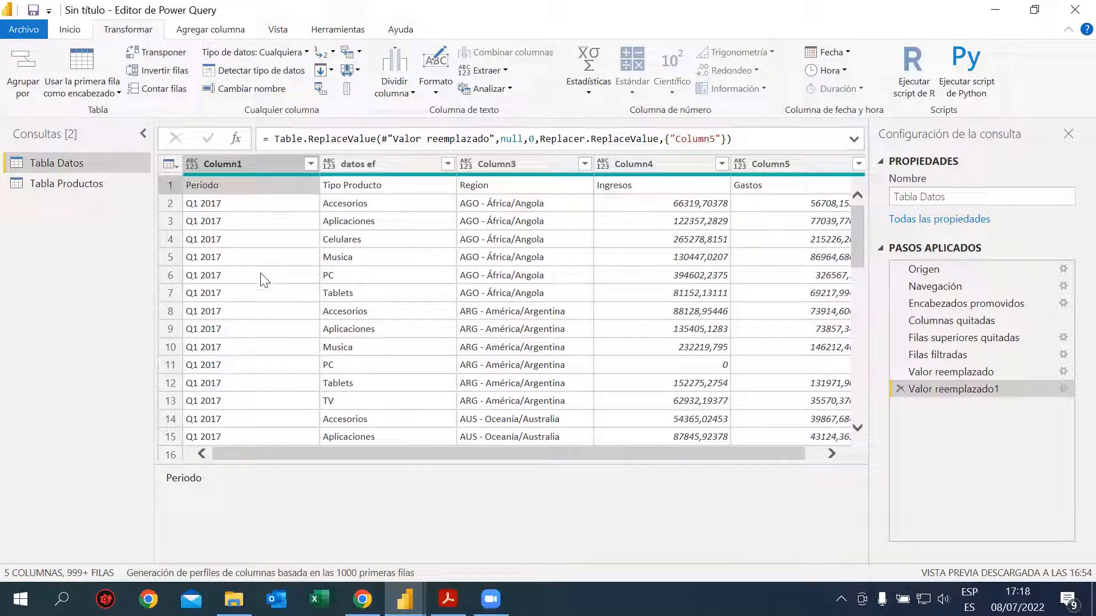
{"action": "left_click", "coordinate": [250, 208]}
{"action": "left_click", "coordinate": [245, 188]}
{"action": "left_click", "coordinate": [249, 204]}
{"action": "left_click", "coordinate": [250, 186]}
{"action": "left_click", "coordinate": [72, 29]}
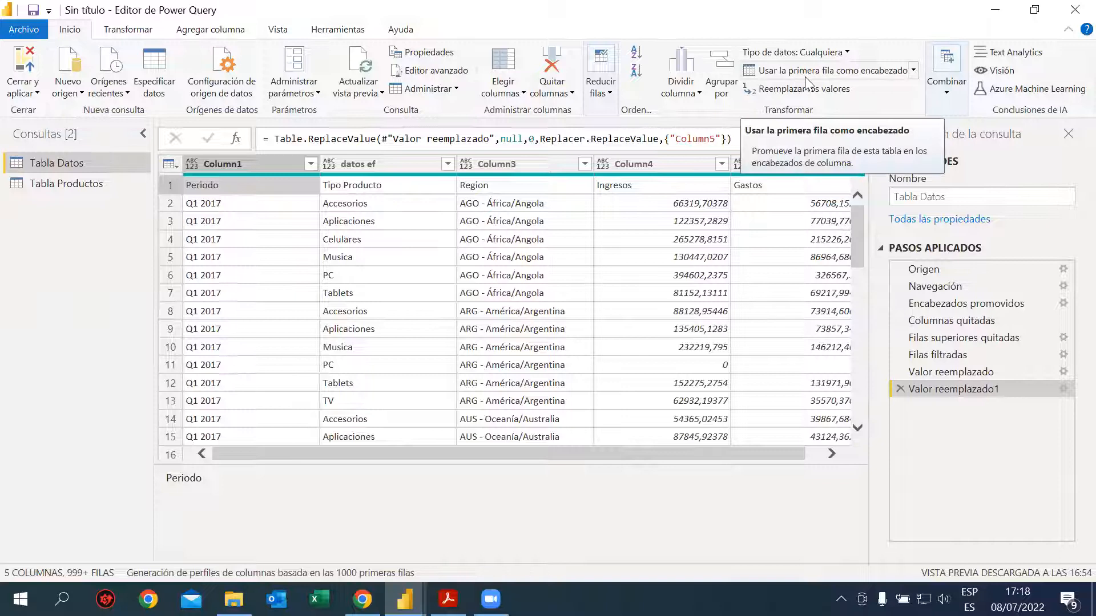
{"action": "left_click", "coordinate": [169, 185]}
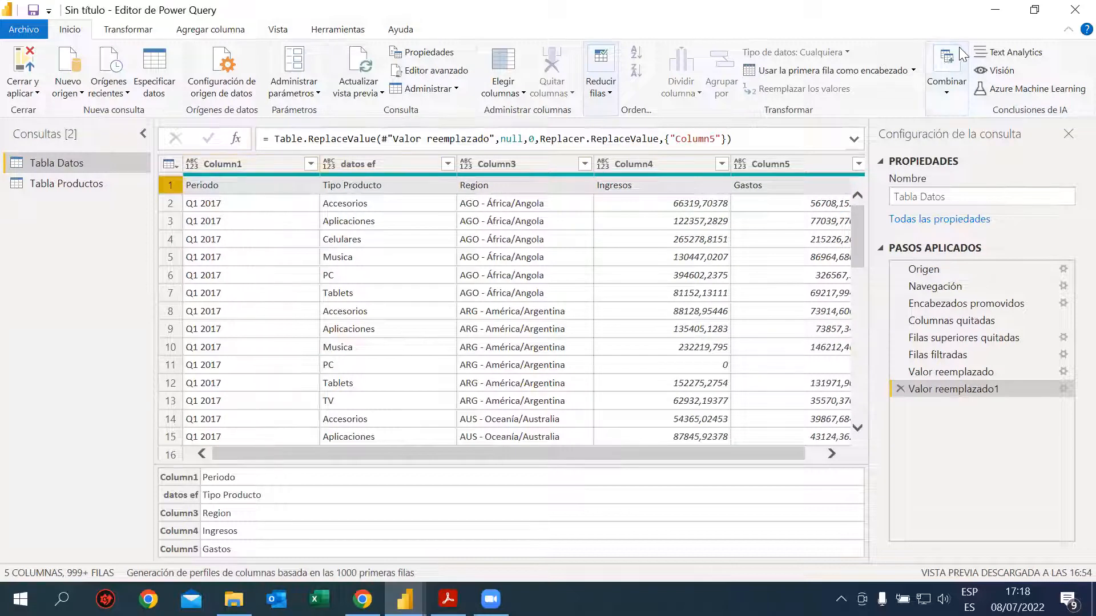
{"action": "left_click", "coordinate": [822, 73]}
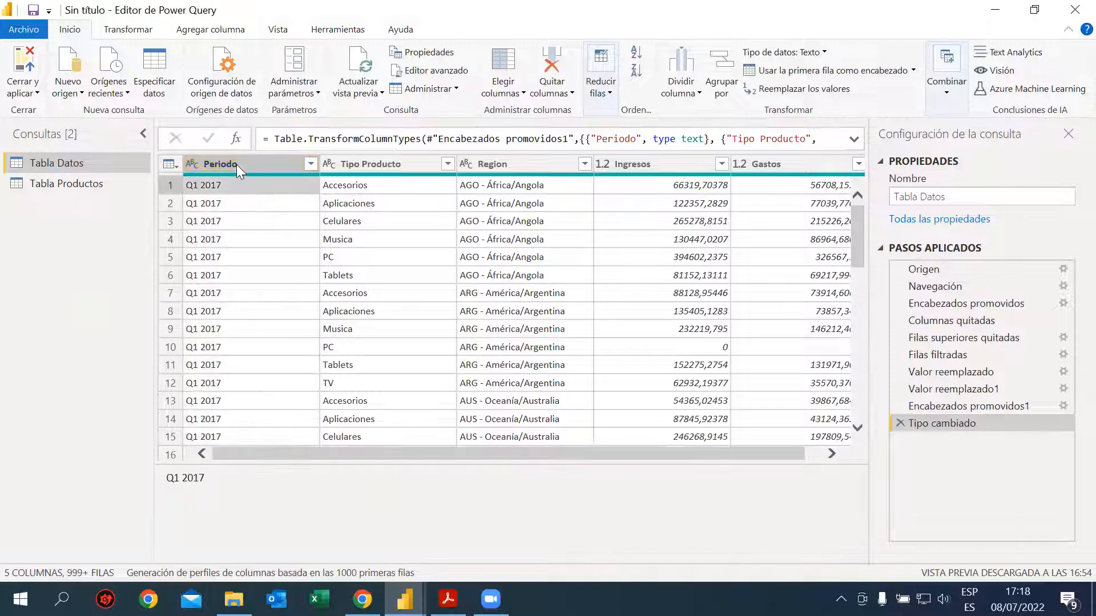
Step: Look over the Tabla Datos columns and rows under the promoted headers, from Periodo across to Gastos
{"action": "left_click", "coordinate": [236, 164]}
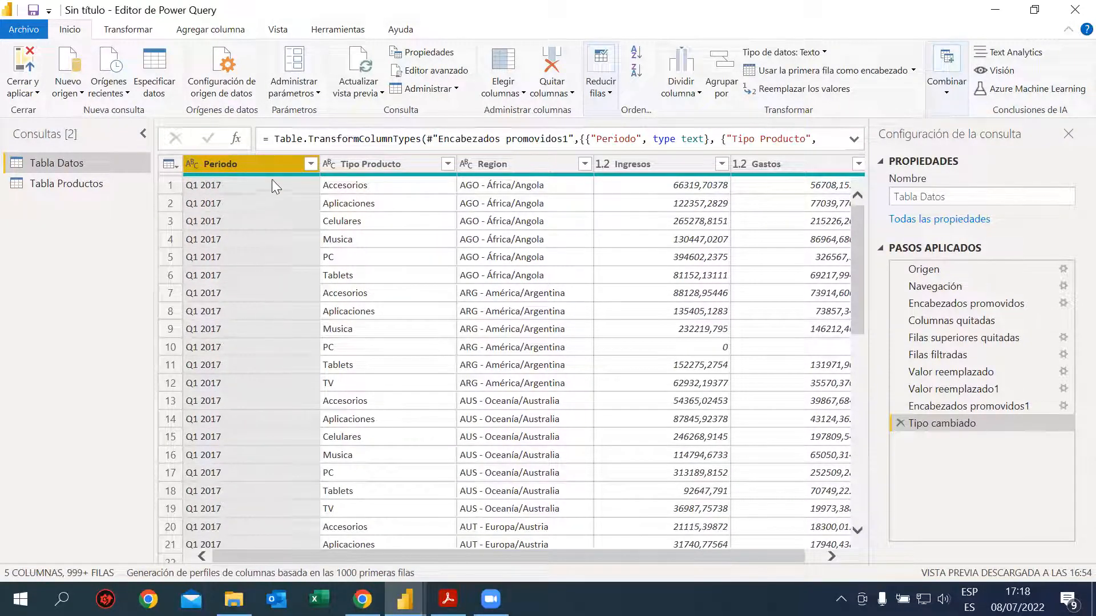
{"action": "left_click", "coordinate": [262, 184]}
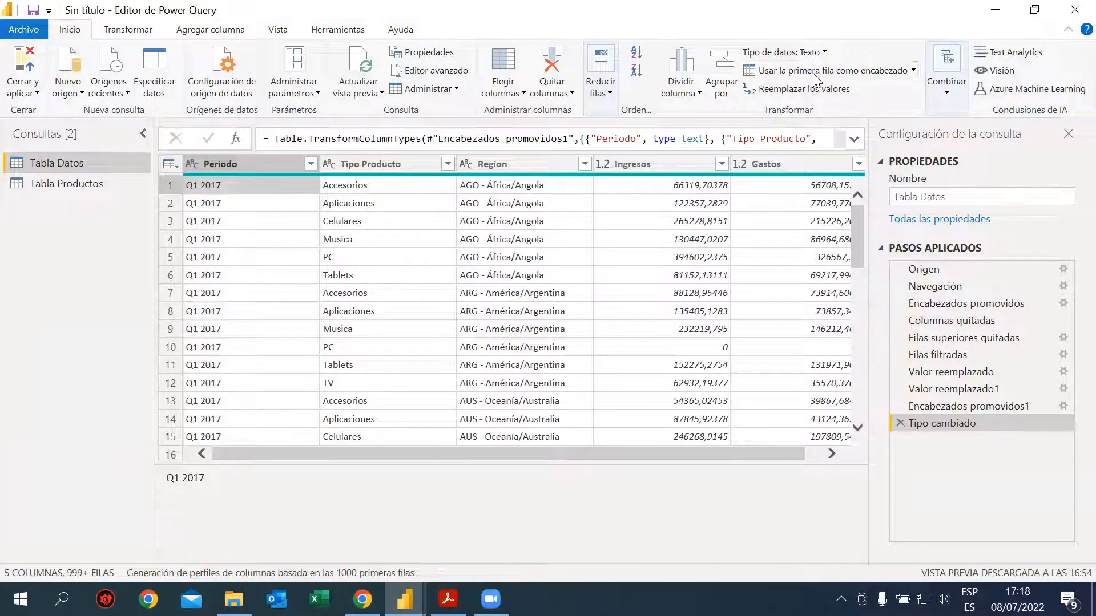
{"action": "left_click_drag", "start_coordinate": [601, 451], "coordinate": [558, 457]}
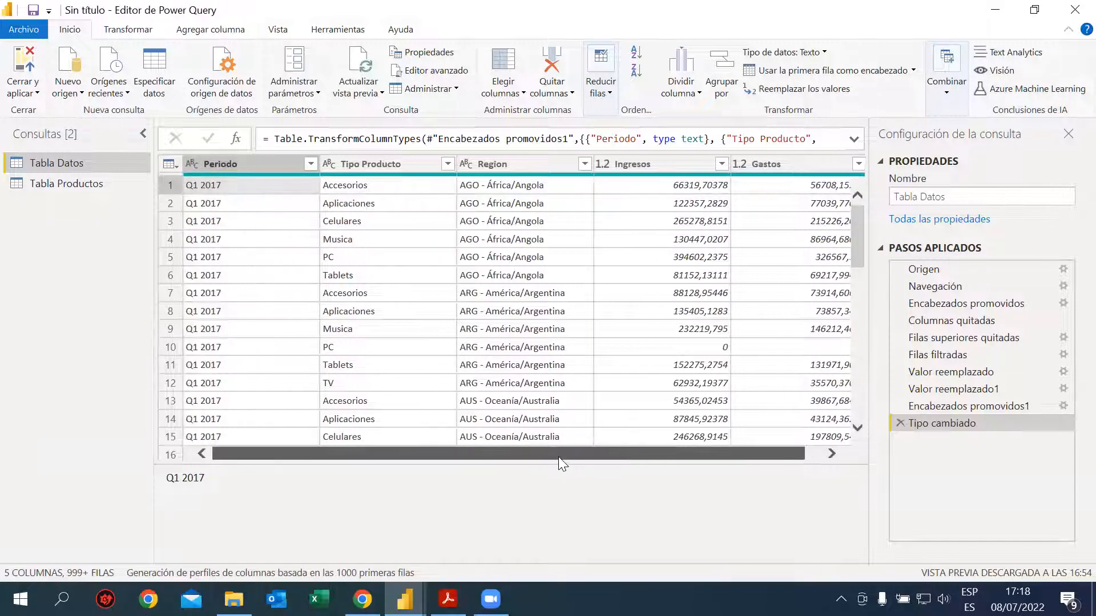
{"action": "scroll", "coordinate": [653, 335], "scroll_direction": "down", "scroll_amount": 1}
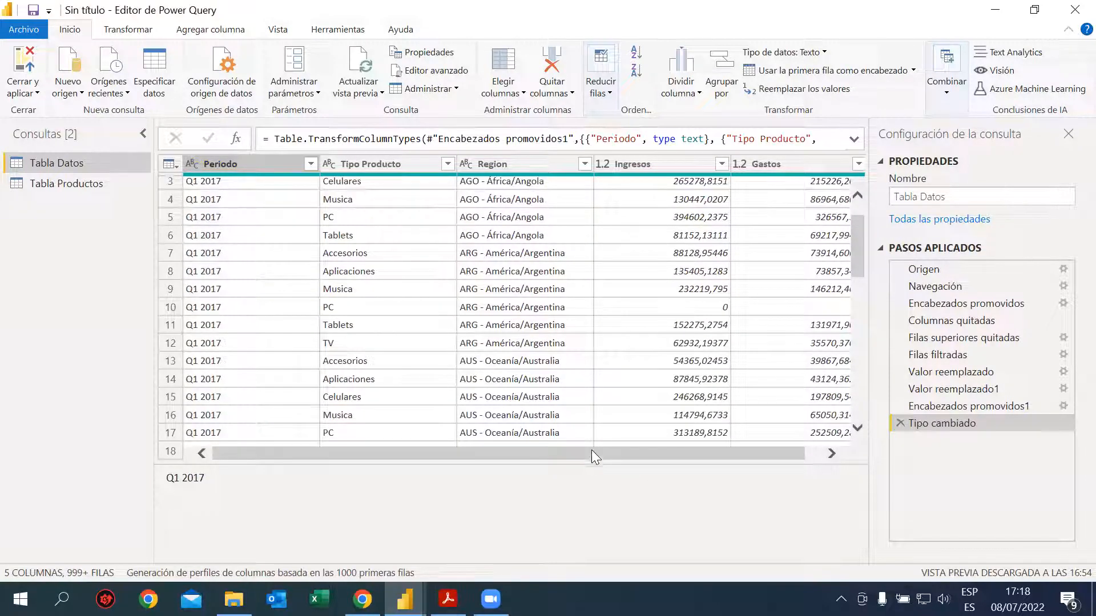
{"action": "left_click_drag", "start_coordinate": [603, 452], "coordinate": [619, 452]}
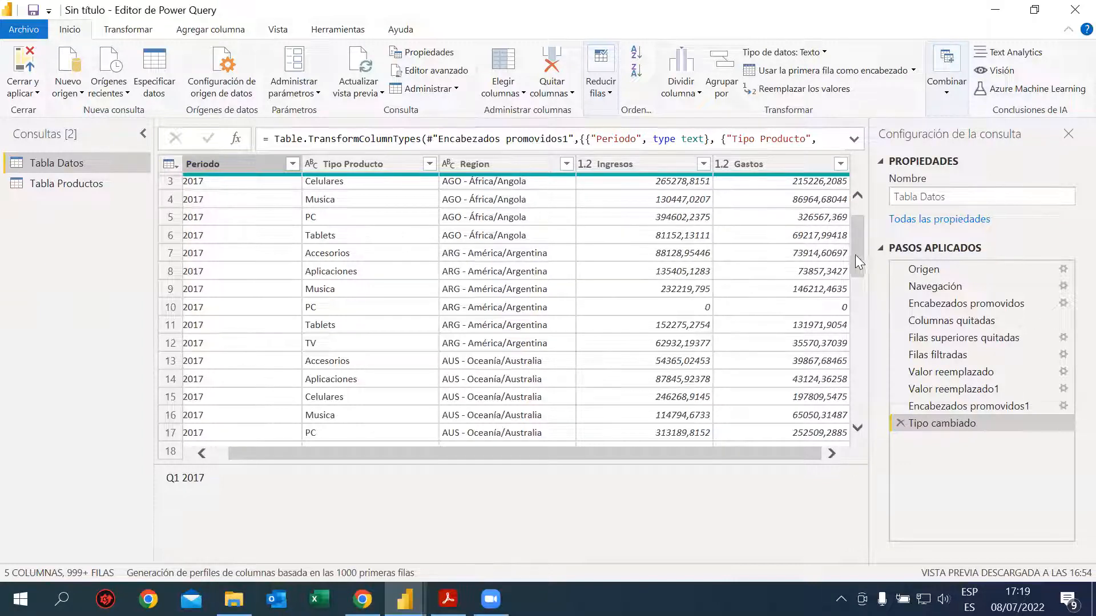
{"action": "scroll", "coordinate": [855, 255], "scroll_direction": "up", "scroll_amount": 1}
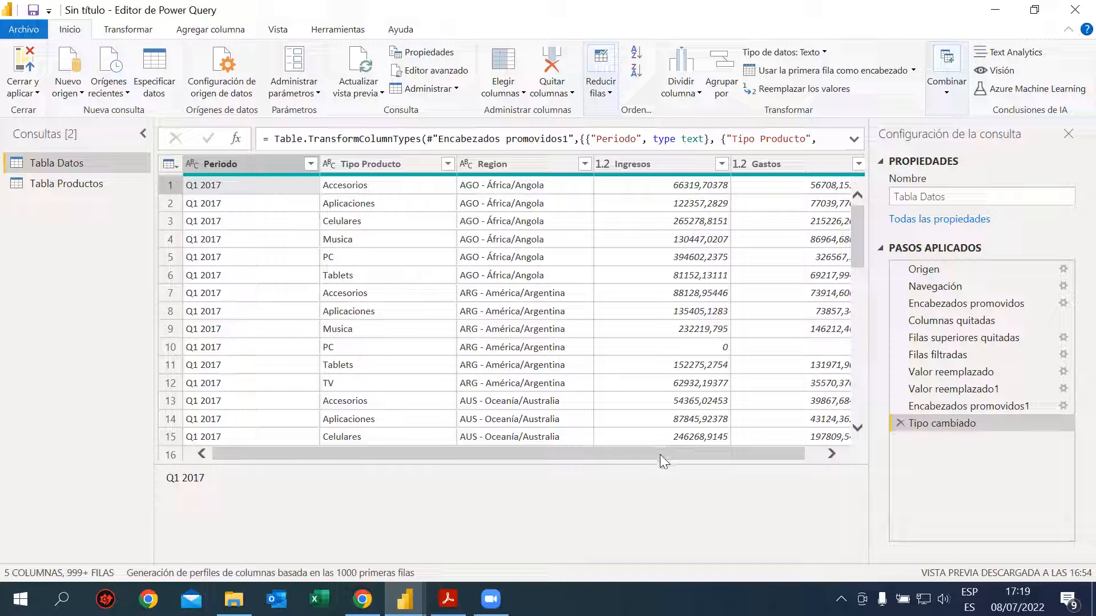
Step: Close the Power Query editor without applying the query changes
{"action": "left_click", "coordinate": [1073, 12]}
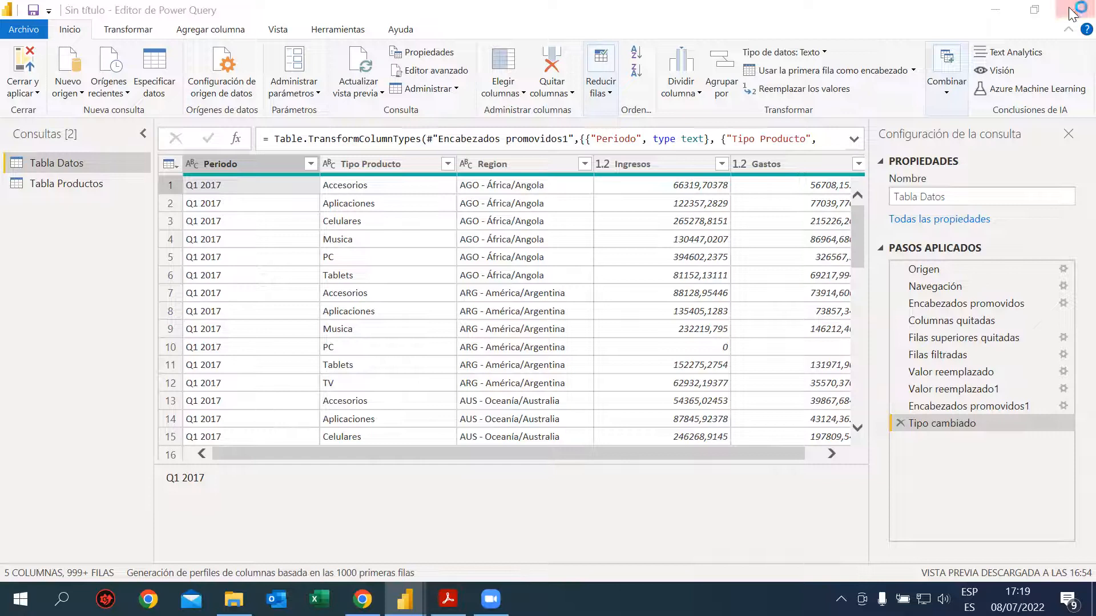
{"action": "left_click", "coordinate": [638, 328]}
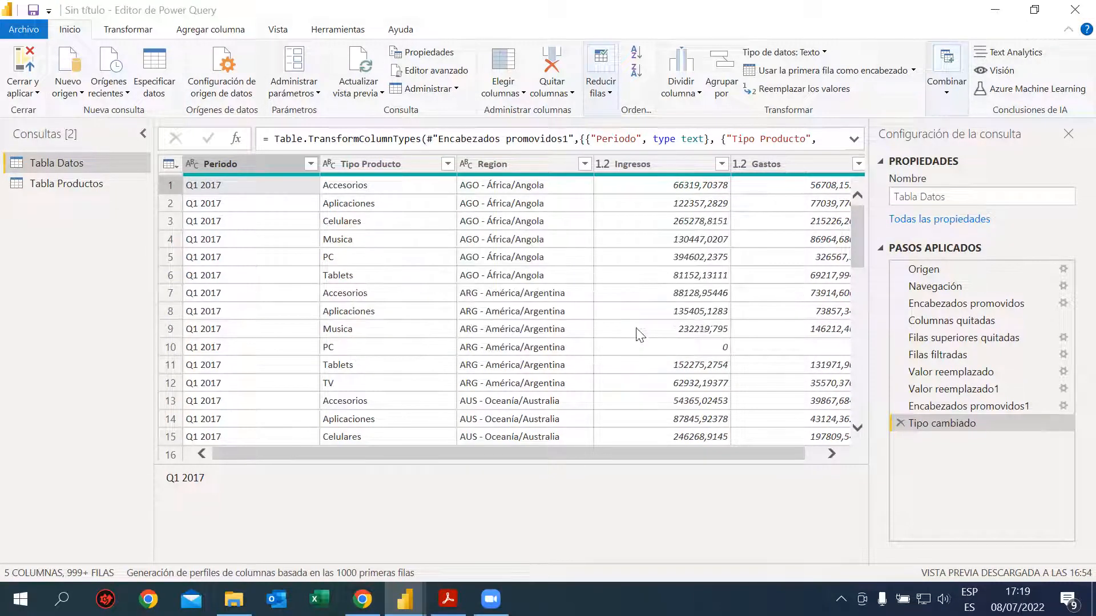
{"action": "left_click", "coordinate": [1073, 9]}
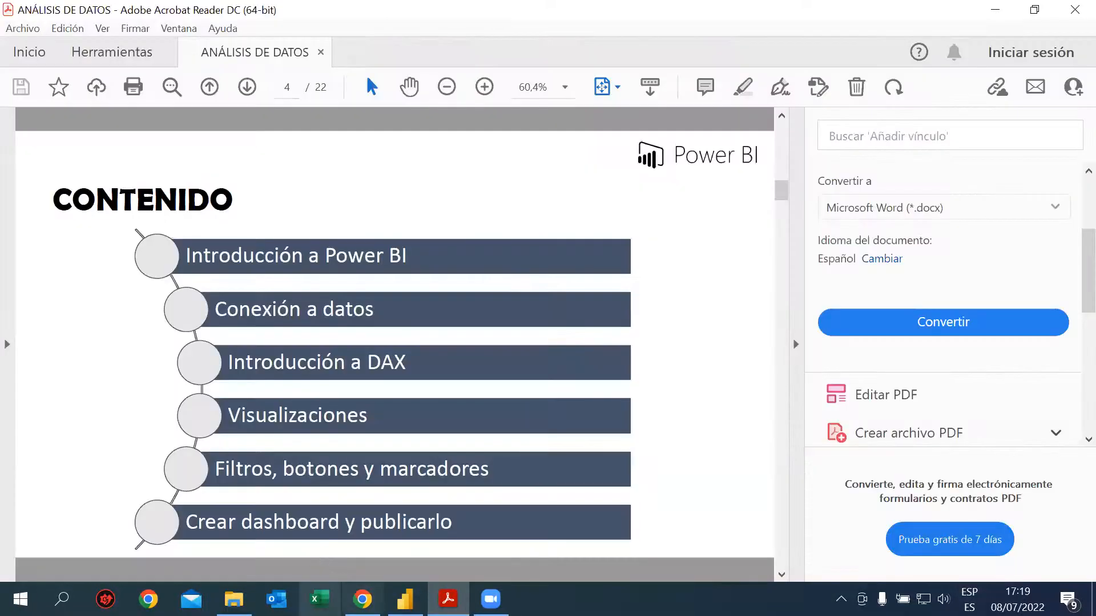
Step: Open the Reporte 1 file from the Curso folder and close the untitled Power BI report without saving
{"action": "left_click", "coordinate": [234, 599]}
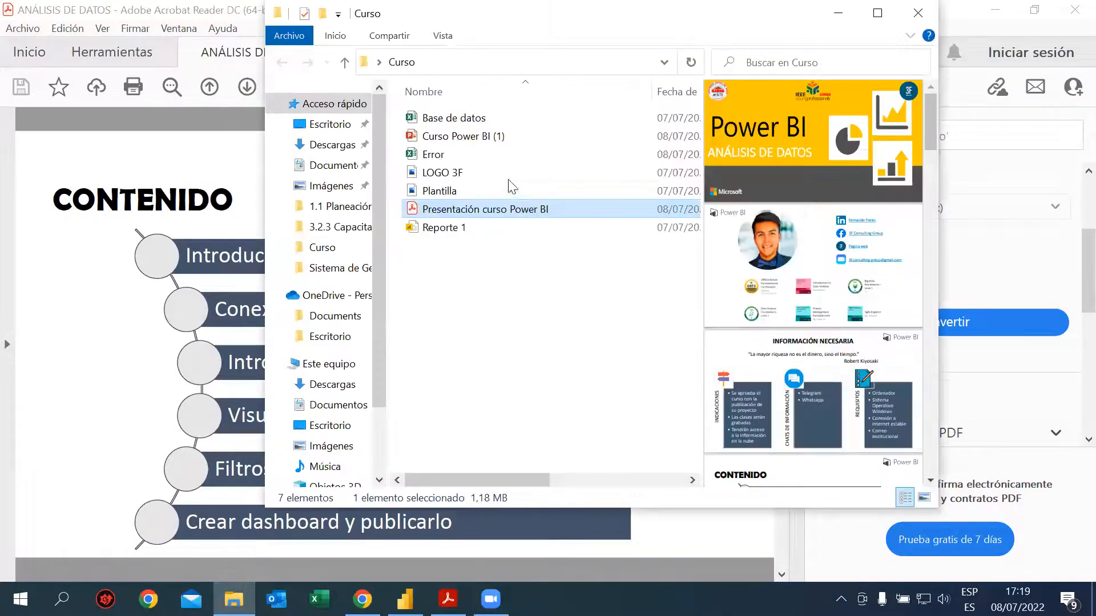
{"action": "left_click", "coordinate": [502, 154]}
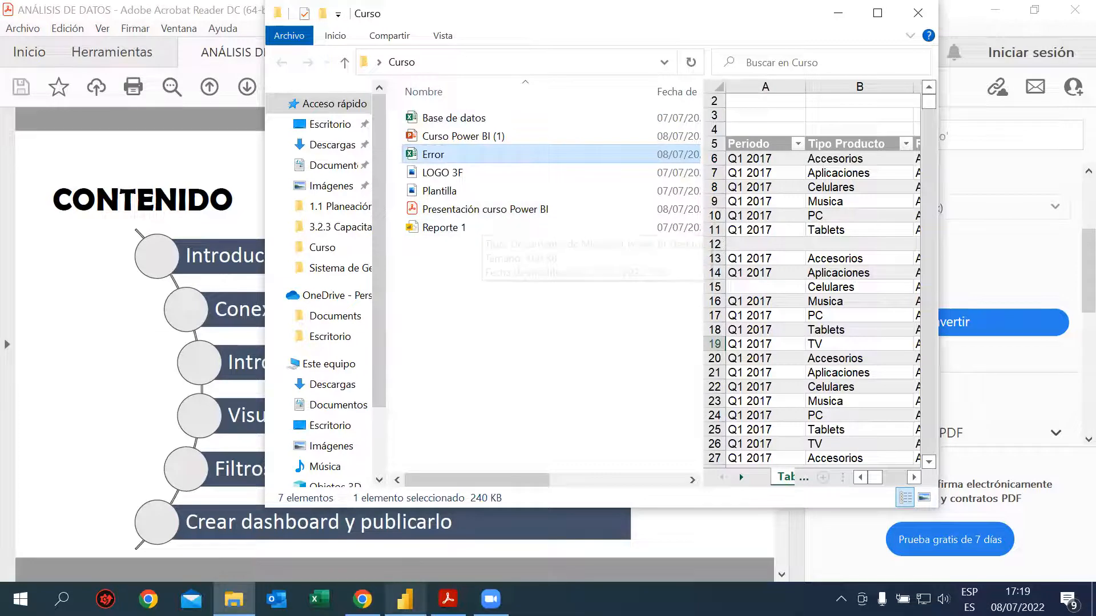
{"action": "double_click", "coordinate": [443, 227]}
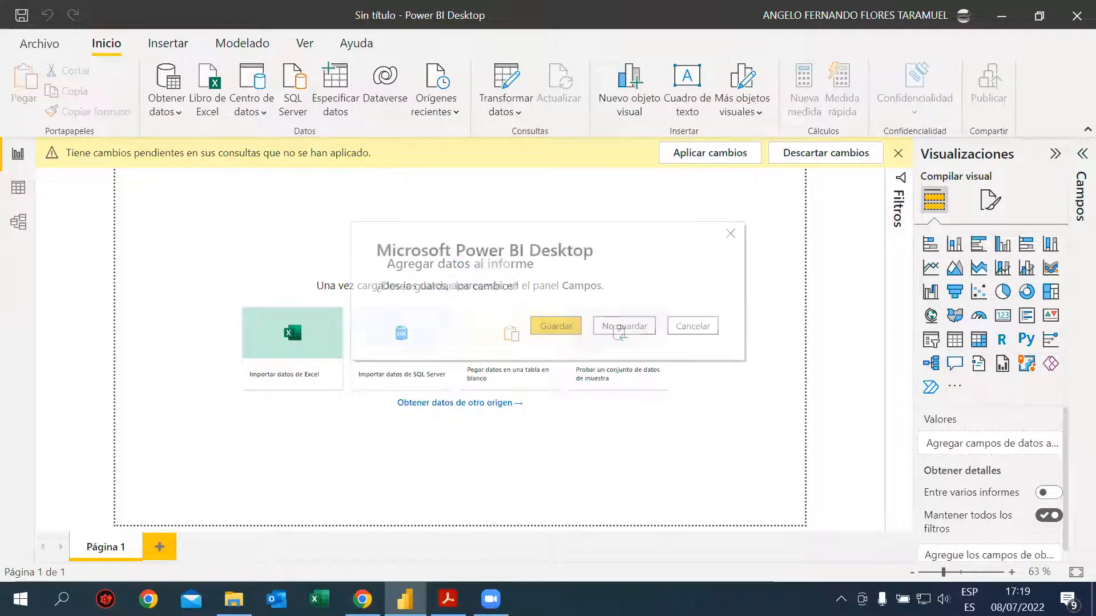
{"action": "left_click", "coordinate": [627, 326]}
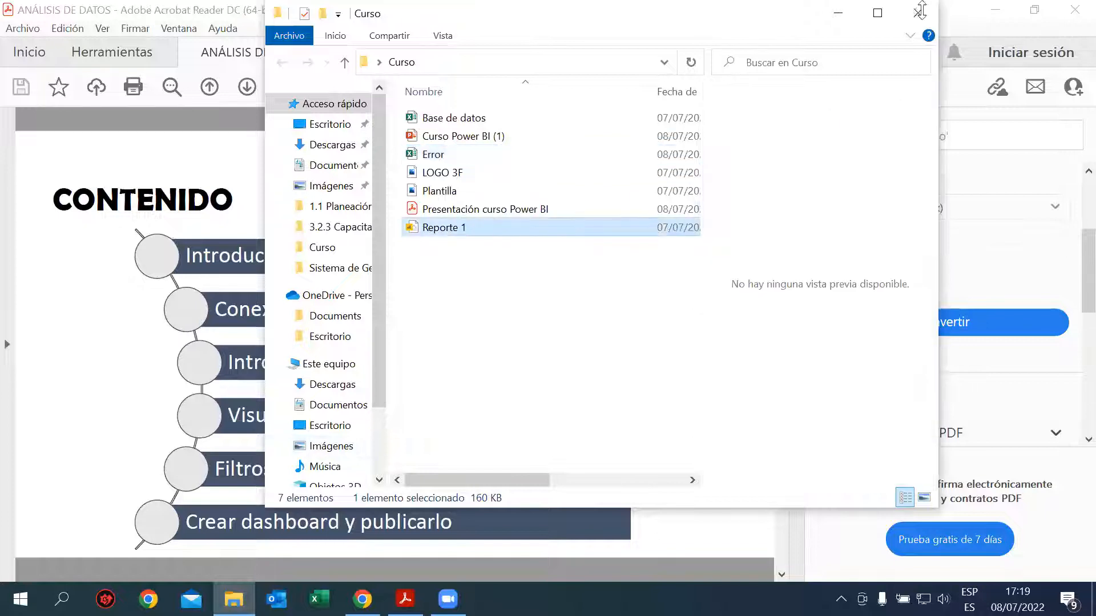
Step: Return to the ANÁLISIS DE DATOS PDF and browse to the Conexión de datos slide on page 10
{"action": "left_click", "coordinate": [838, 13]}
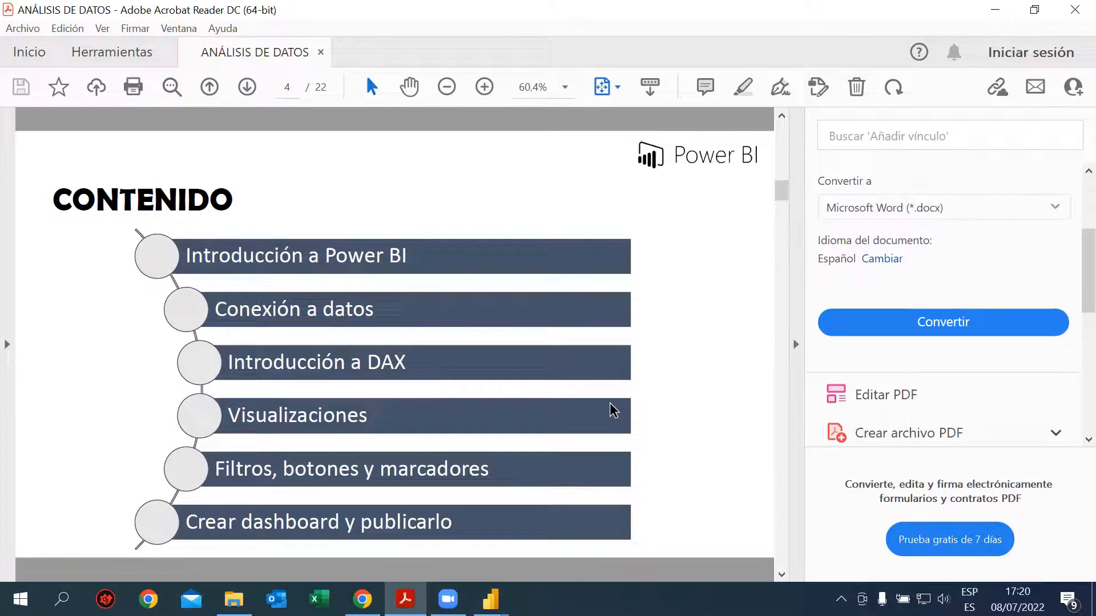
{"action": "scroll", "coordinate": [613, 410], "scroll_direction": "down", "scroll_amount": 5}
{"action": "scroll", "coordinate": [611, 410], "scroll_direction": "down", "scroll_amount": 4}
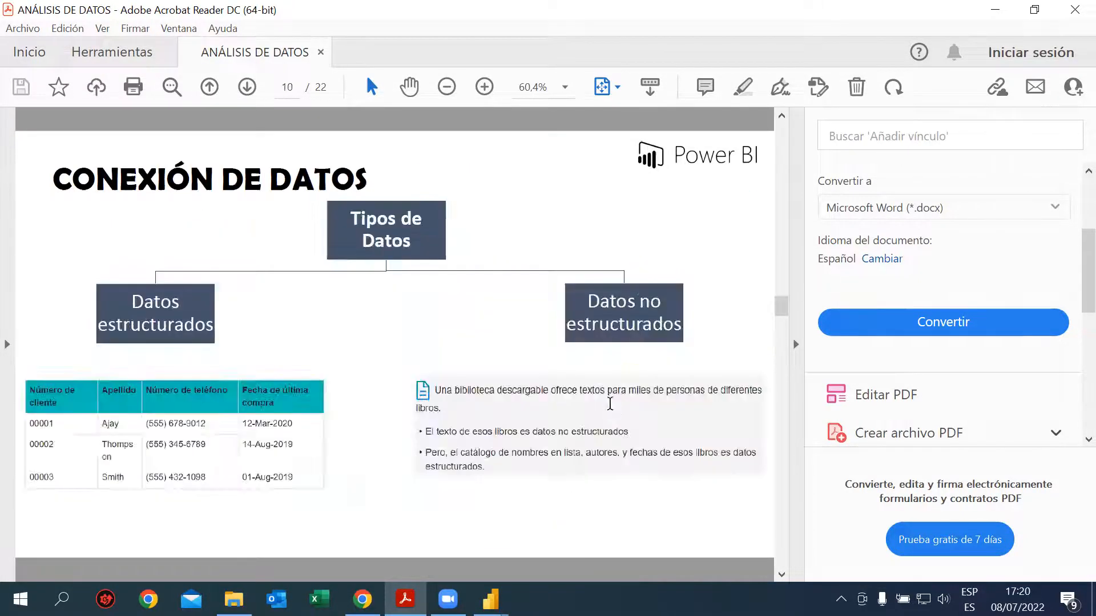
Step: Read through the slides from Caso de estudio on page 15 to the Introducción a DAX Definiciones on page 22
{"action": "scroll", "coordinate": [612, 410], "scroll_direction": "down", "scroll_amount": 3}
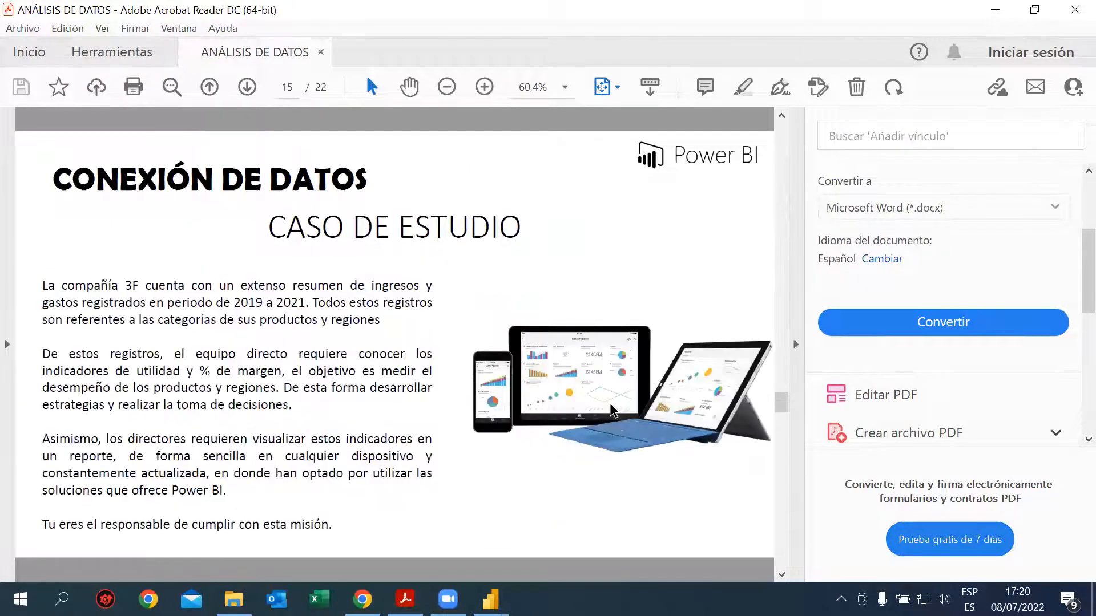
{"action": "scroll", "coordinate": [610, 405], "scroll_direction": "down", "scroll_amount": 2}
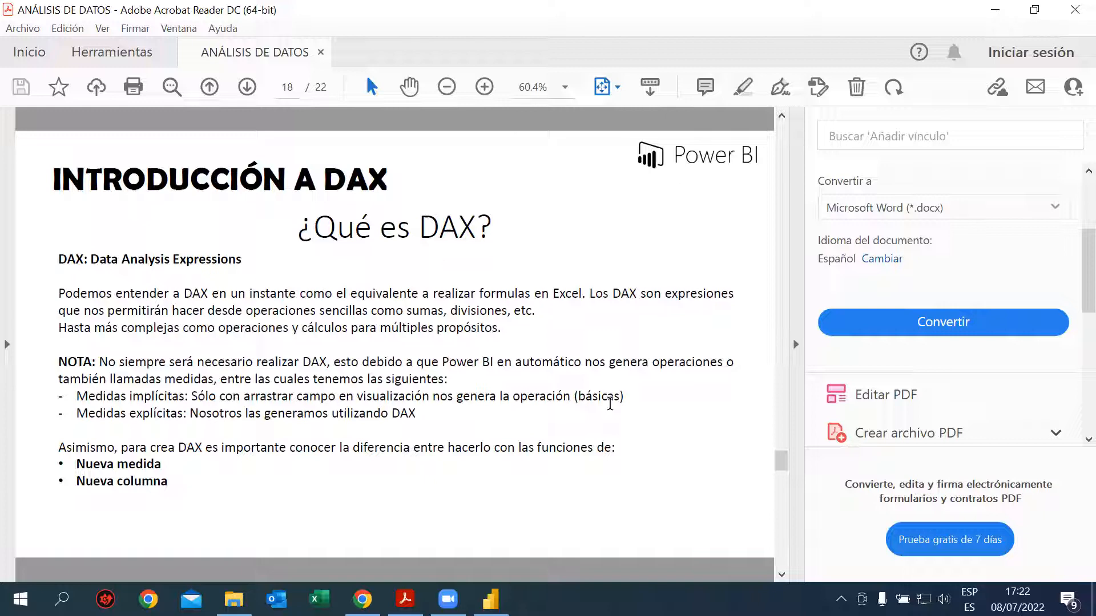
{"action": "scroll", "coordinate": [610, 403], "scroll_direction": "down", "scroll_amount": 1}
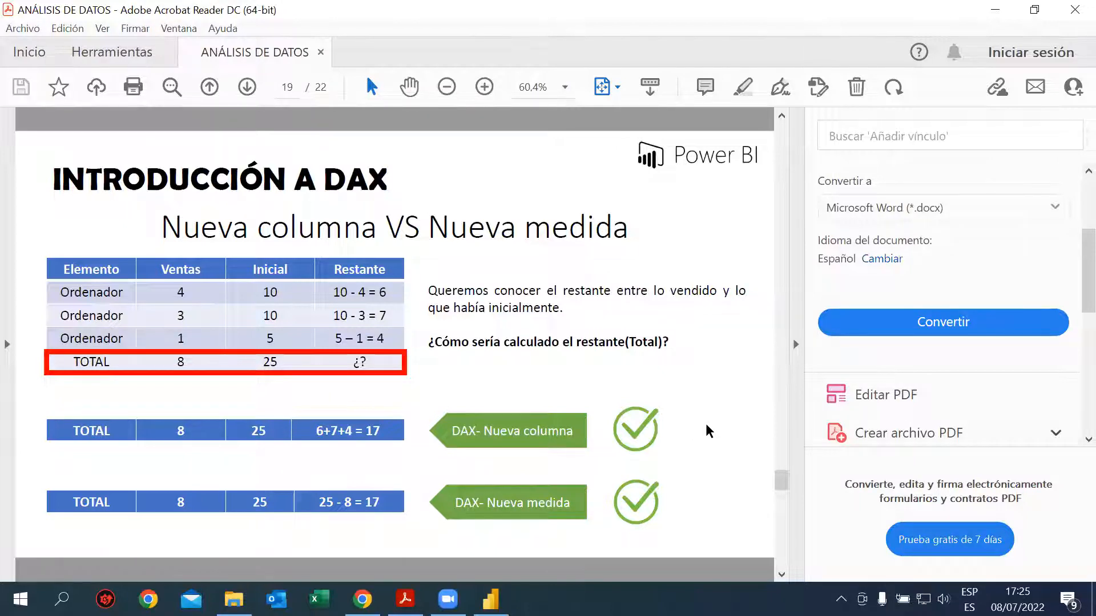
{"action": "scroll", "coordinate": [706, 425], "scroll_direction": "down", "scroll_amount": 1}
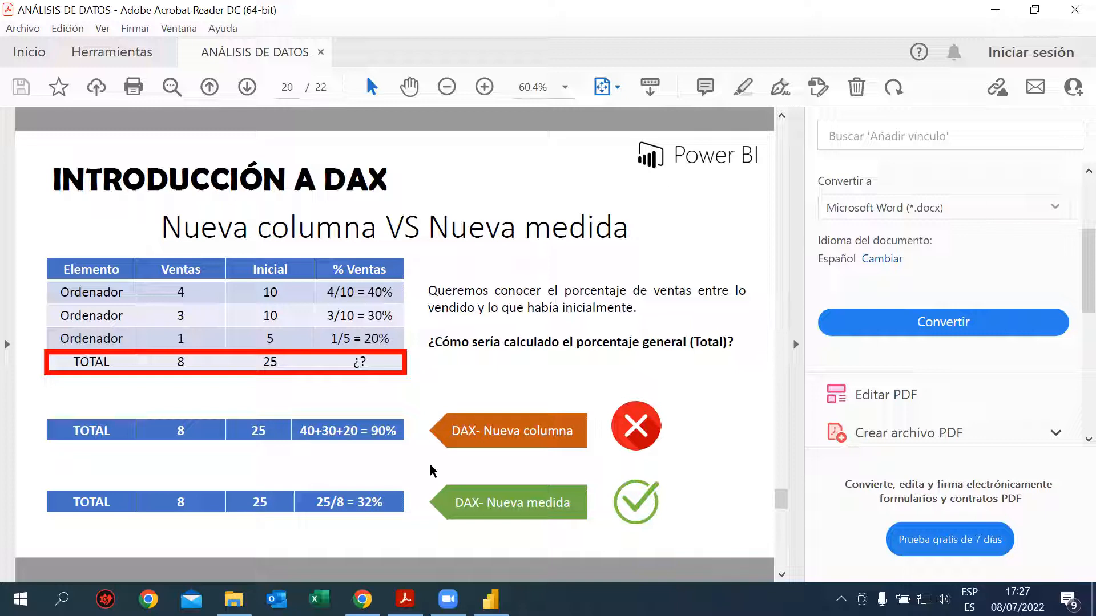
{"action": "key", "text": "Right"}
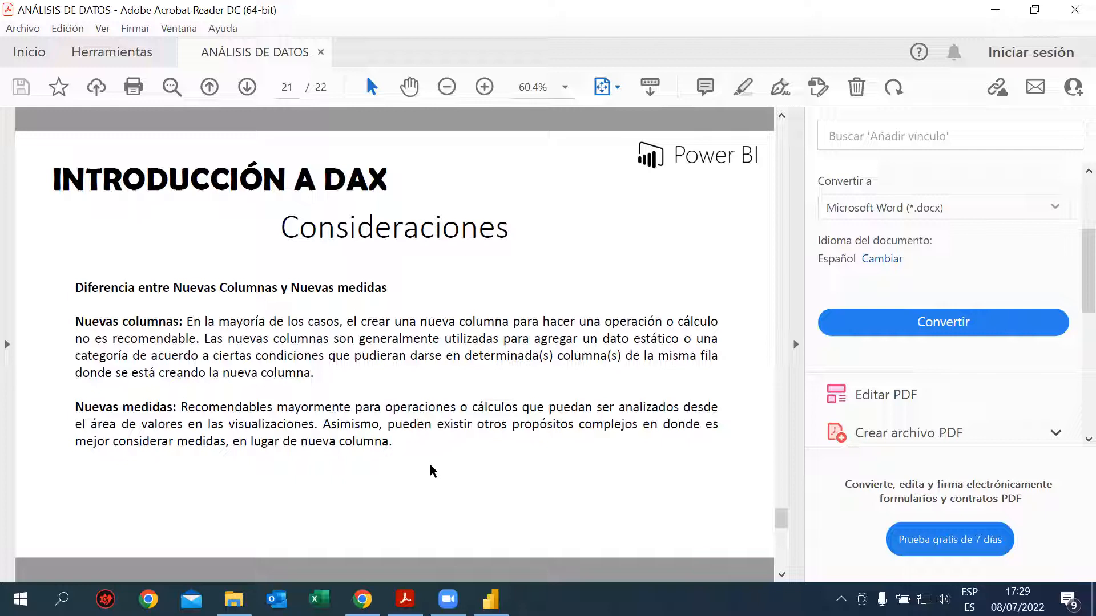
{"action": "scroll", "coordinate": [432, 471], "scroll_direction": "down", "scroll_amount": 1}
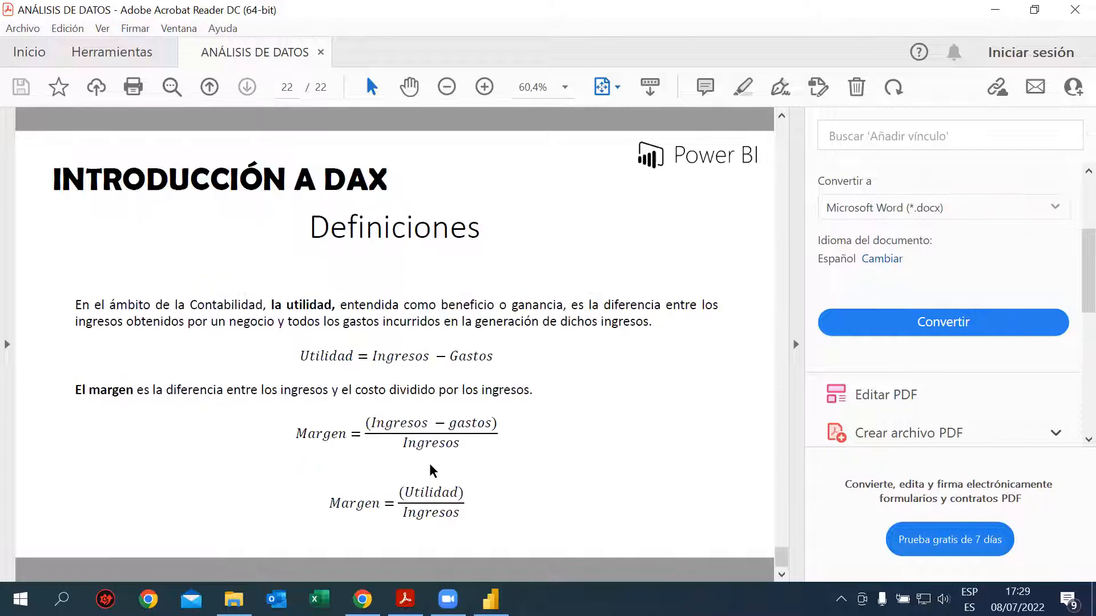
Step: Go back through the Consideraciones and Nueva columna VS Nueva medida slides to Caso de estudio on page 15
{"action": "scroll", "coordinate": [432, 471], "scroll_direction": "up", "scroll_amount": 1}
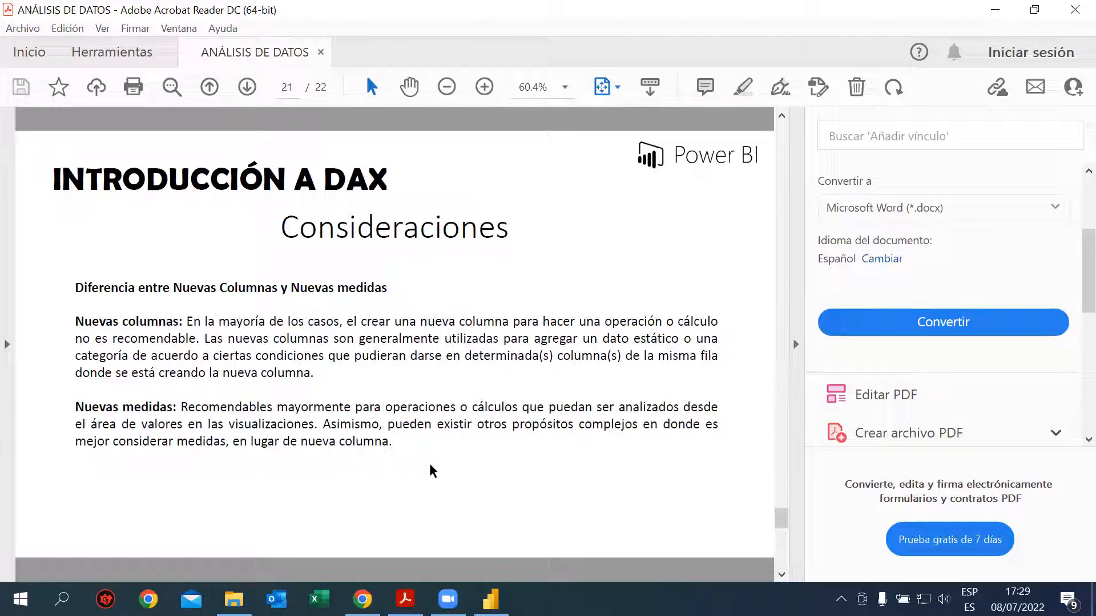
{"action": "scroll", "coordinate": [432, 471], "scroll_direction": "up", "scroll_amount": 1}
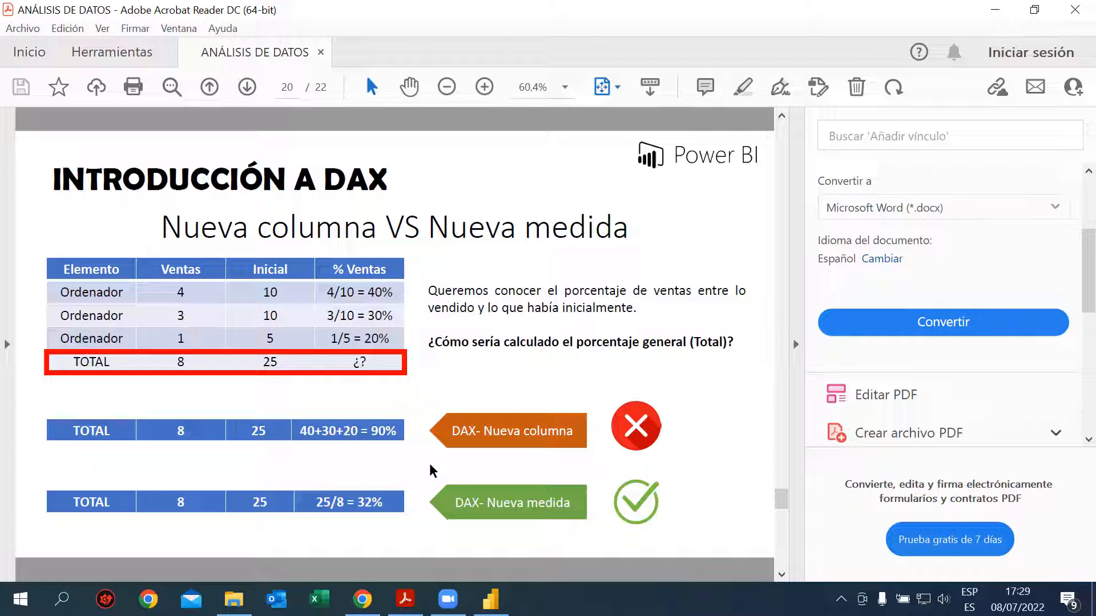
{"action": "scroll", "coordinate": [431, 471], "scroll_direction": "up", "scroll_amount": 3}
{"action": "scroll", "coordinate": [430, 468], "scroll_direction": "up", "scroll_amount": 5}
{"action": "scroll", "coordinate": [429, 464], "scroll_direction": "up", "scroll_amount": 5}
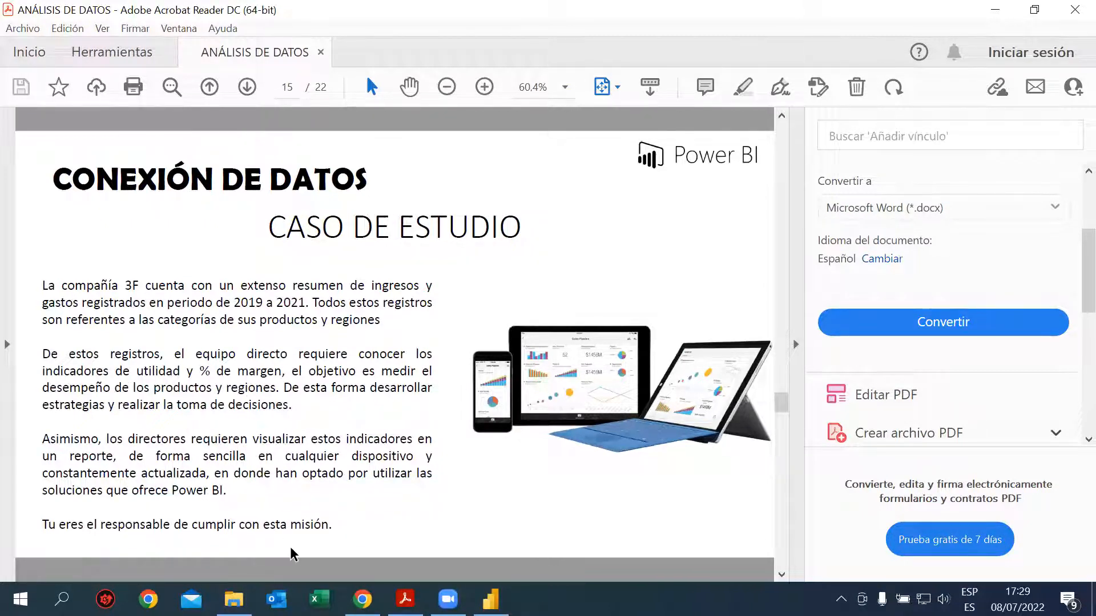
{"action": "mouse_move", "coordinate": [362, 598]}
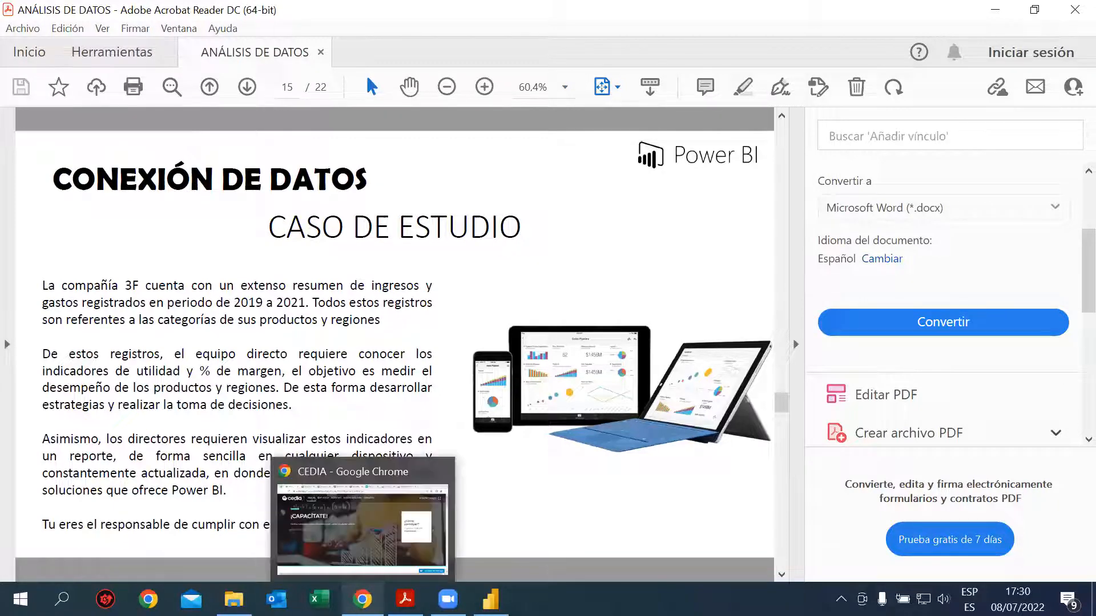
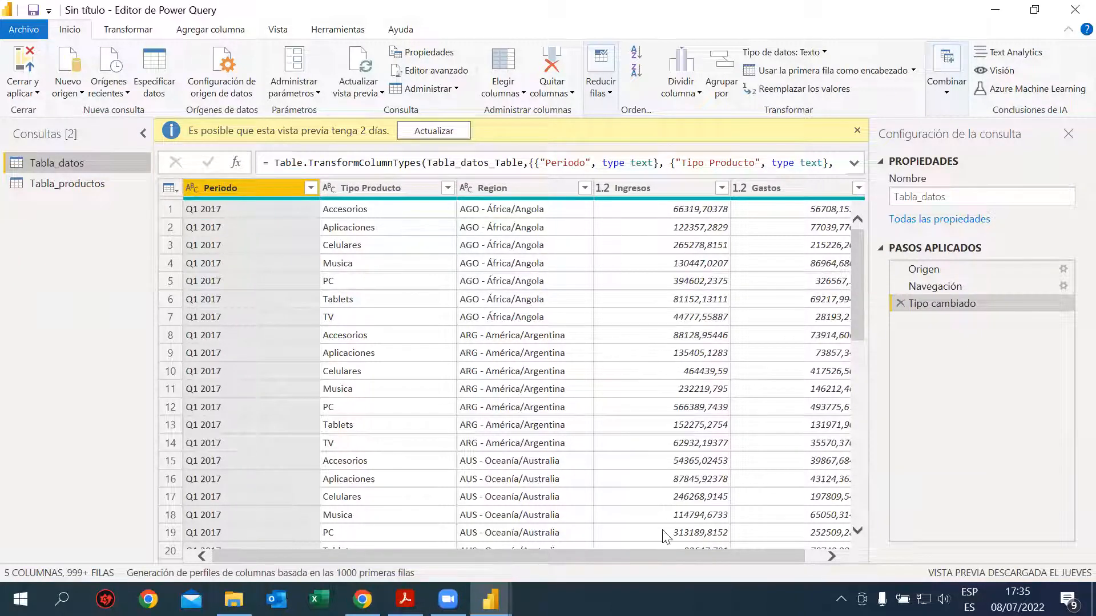
Step: In the Power Query editor, add the Gastos column of Tabla_datos as a new query and delete its Gastos1 step
{"action": "left_click_drag", "start_coordinate": [700, 551], "coordinate": [814, 553]}
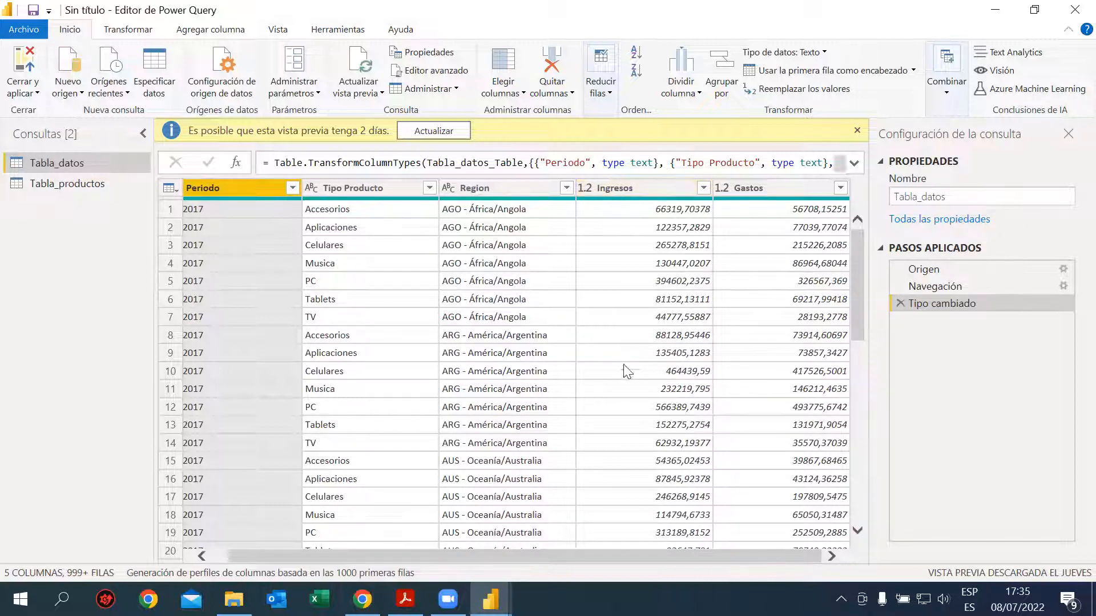
{"action": "right_click", "coordinate": [775, 192]}
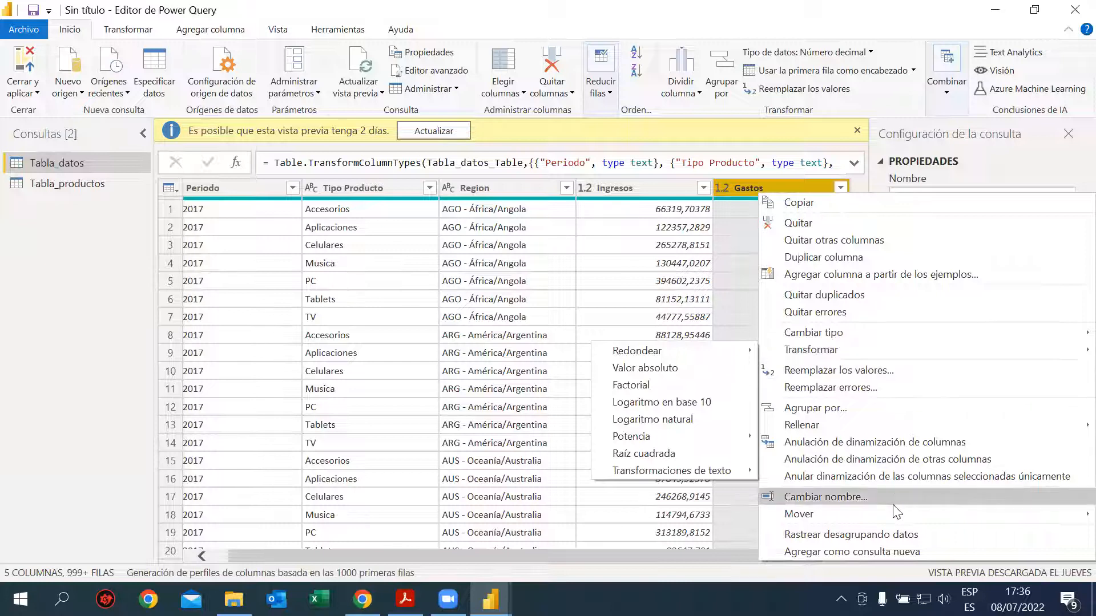
{"action": "left_click", "coordinate": [888, 554]}
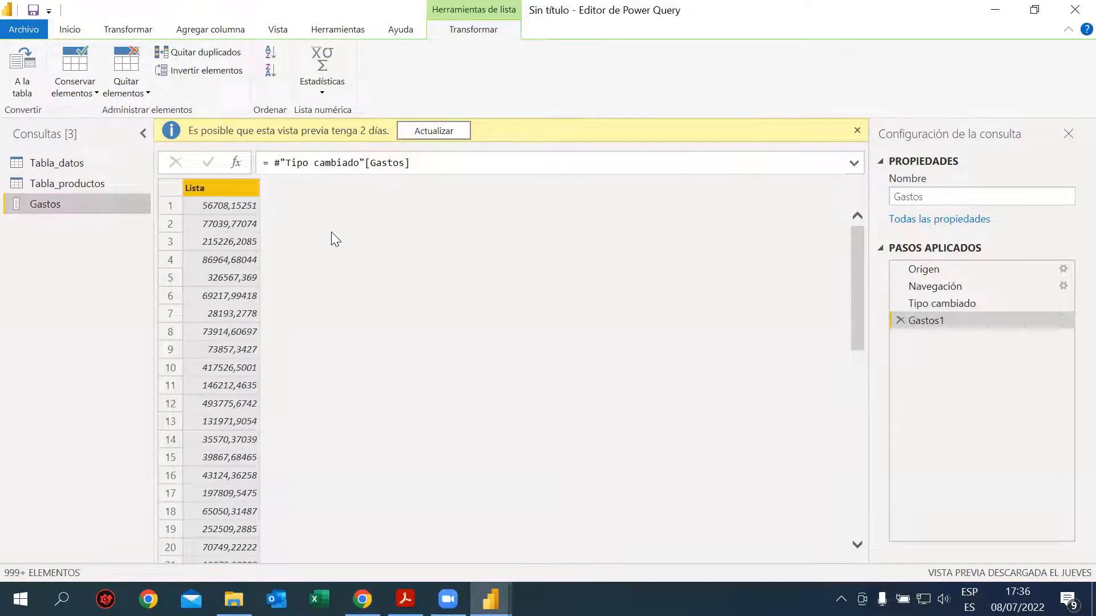
{"action": "left_click", "coordinate": [900, 320]}
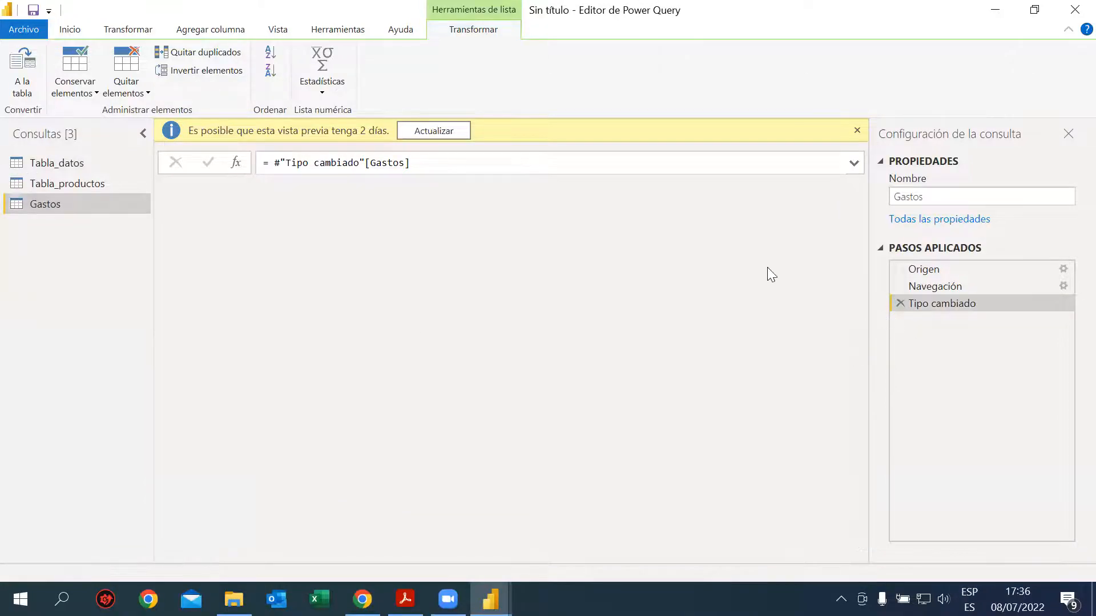
{"action": "left_click", "coordinate": [778, 164]}
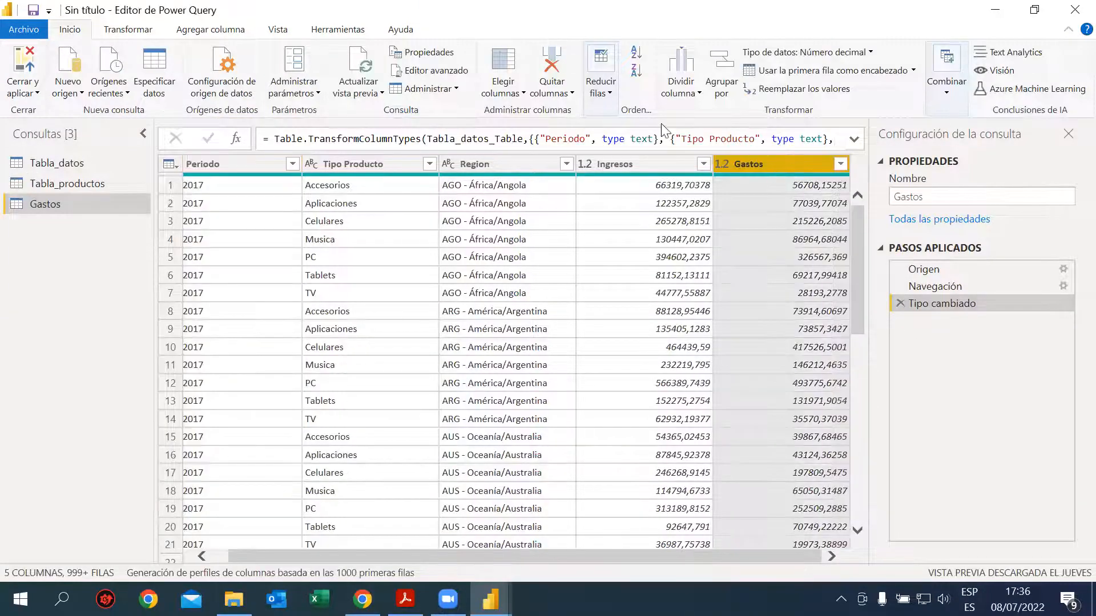
{"action": "left_click", "coordinate": [210, 32]}
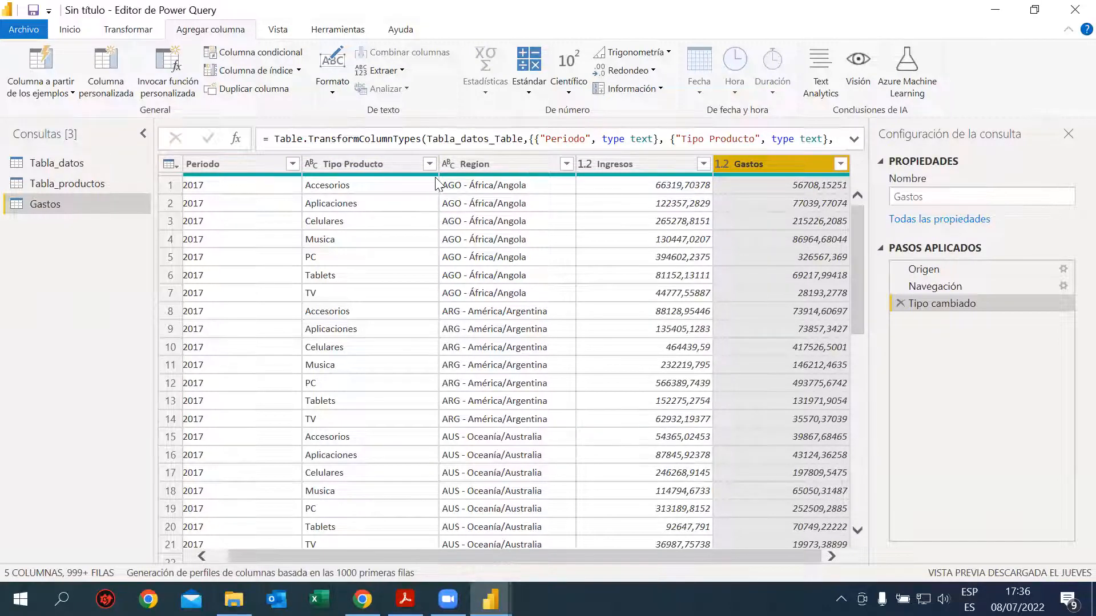
{"action": "right_click", "coordinate": [743, 163]}
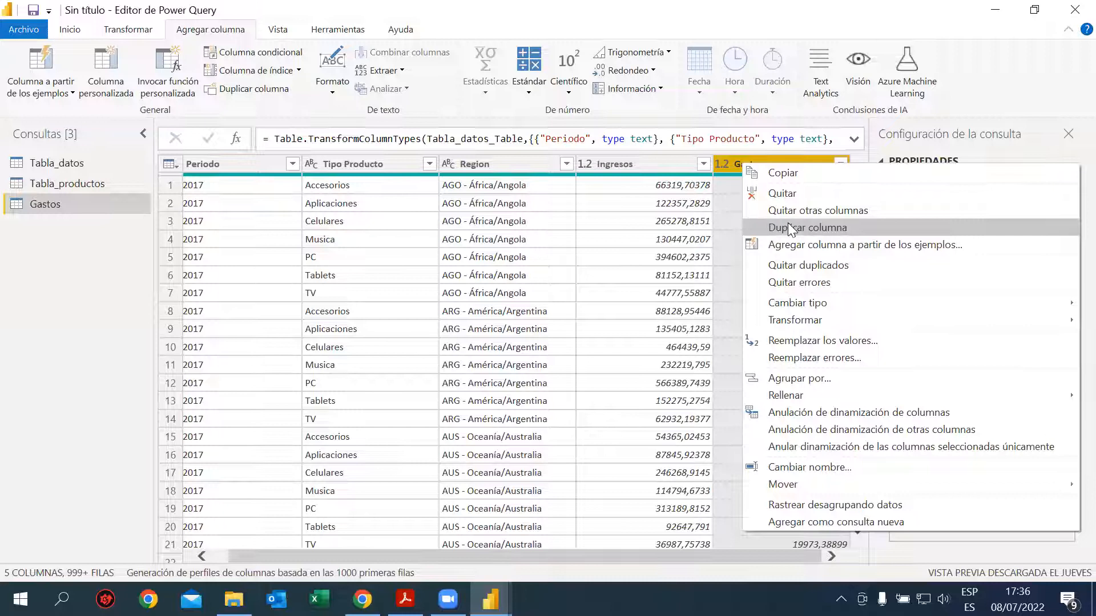
{"action": "left_click", "coordinate": [826, 245]}
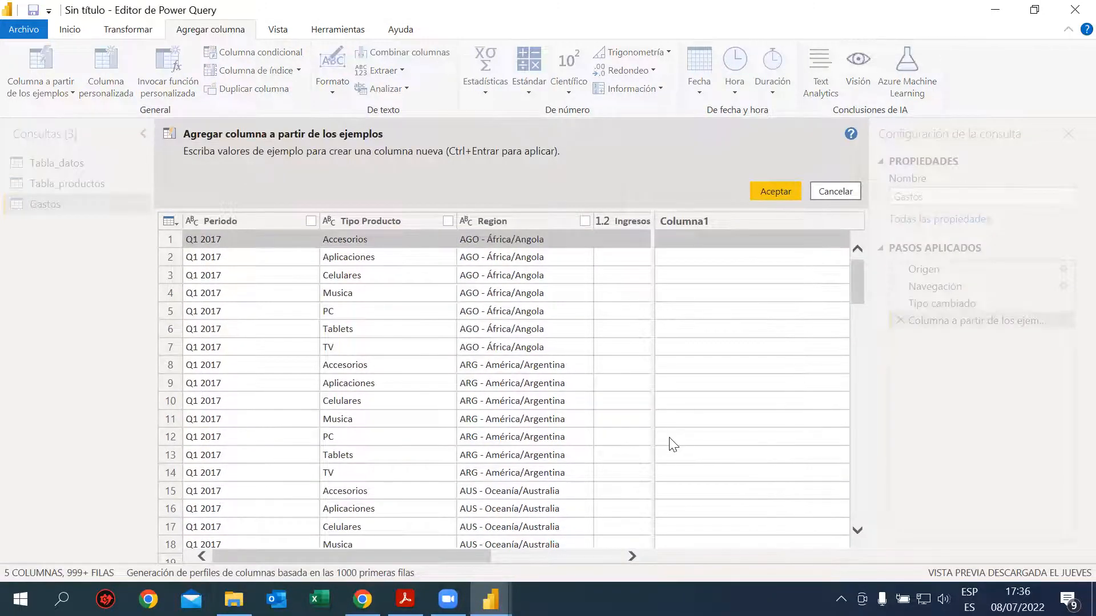
{"action": "left_click", "coordinate": [757, 220]}
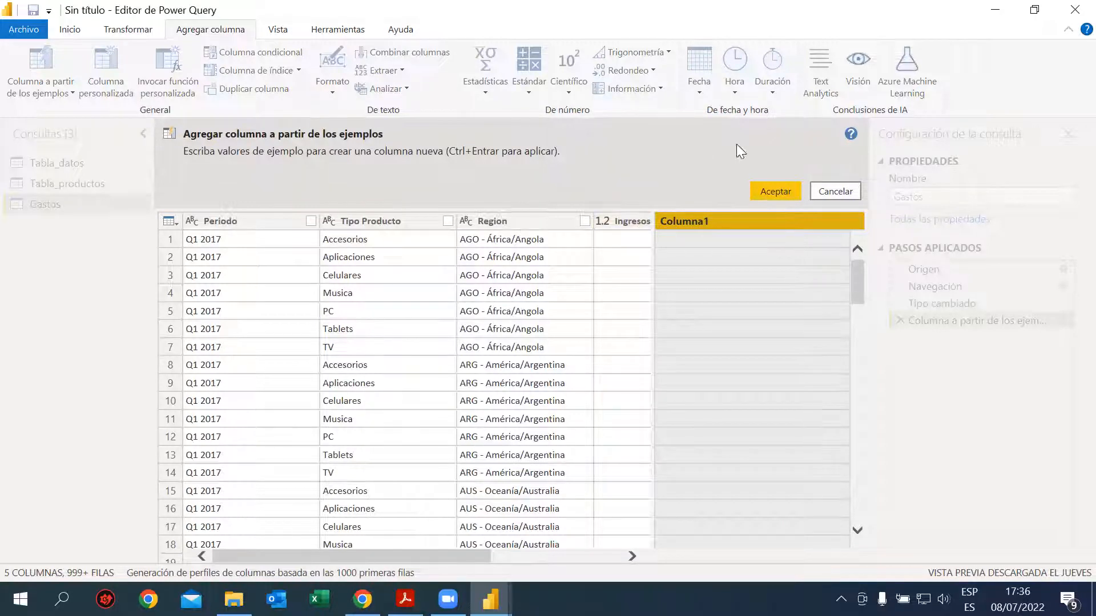
{"action": "left_click", "coordinate": [849, 193]}
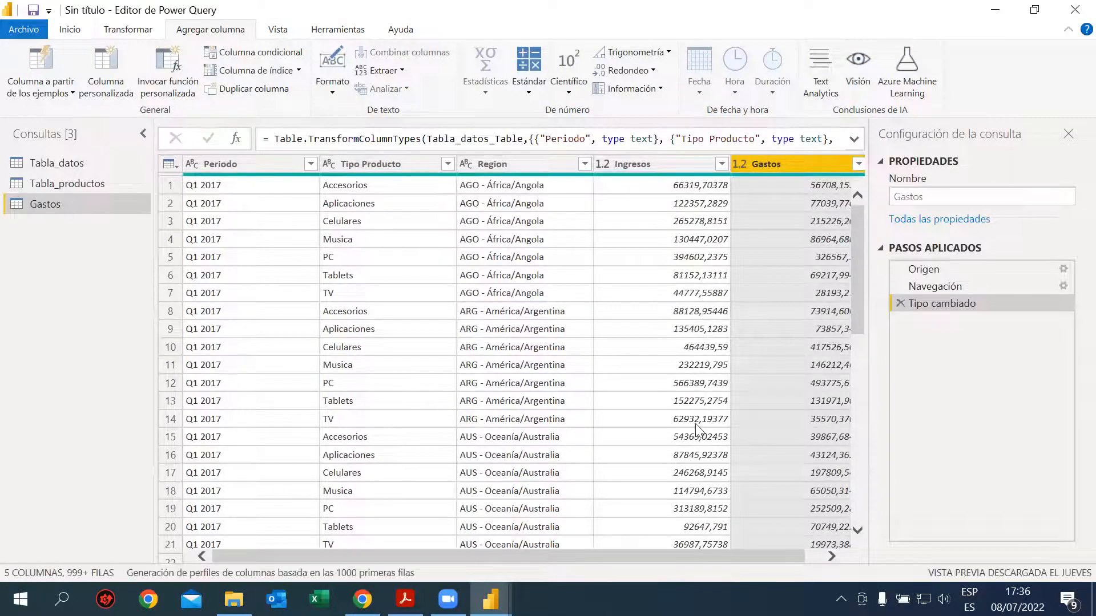
{"action": "right_click", "coordinate": [803, 167]}
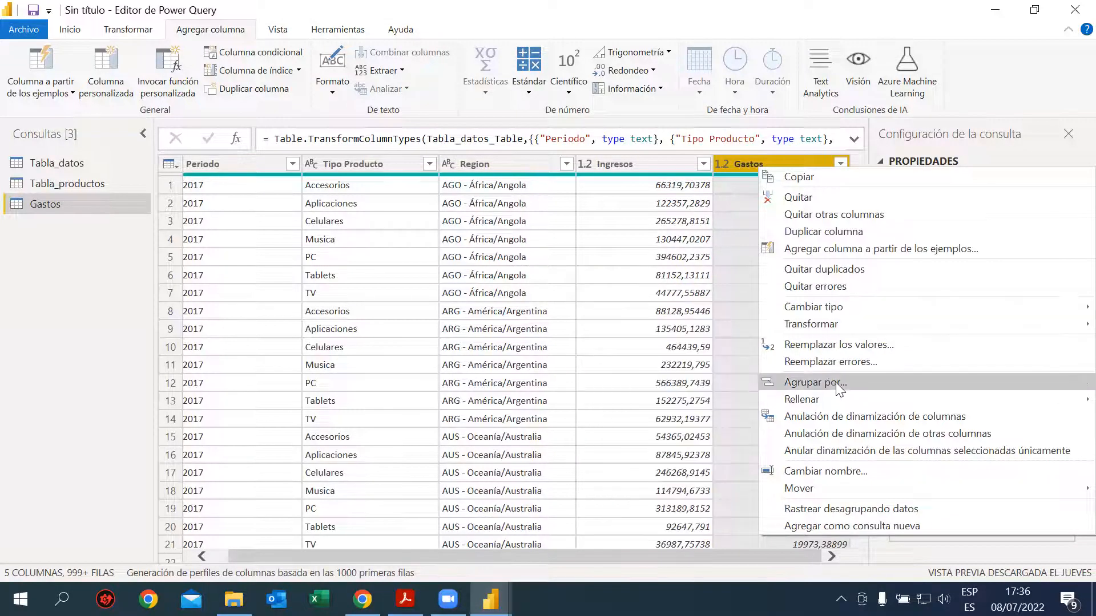
{"action": "mouse_move", "coordinate": [832, 405]}
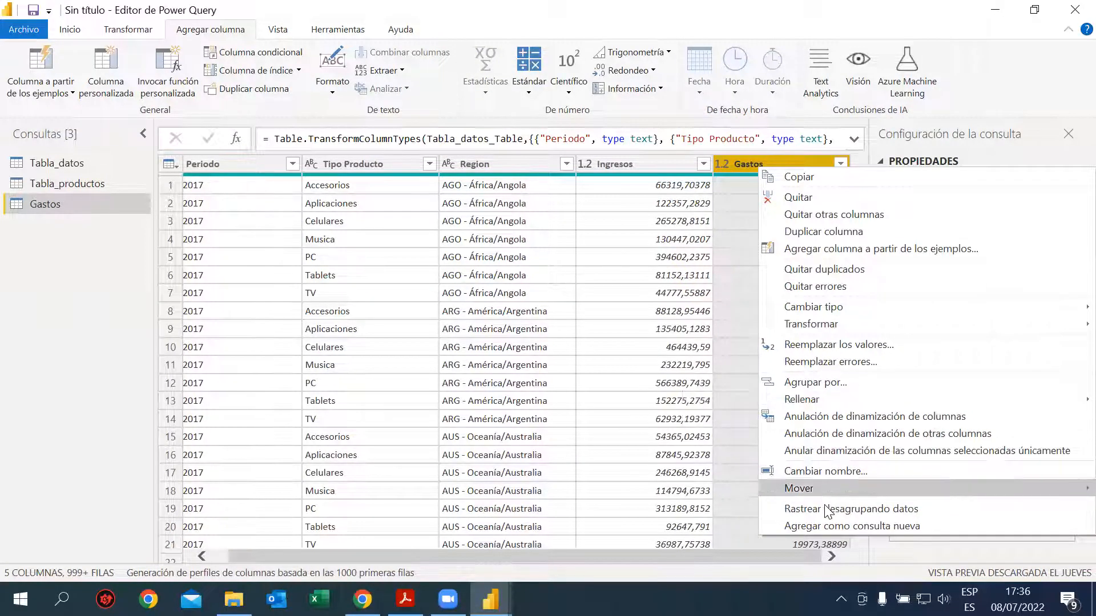
{"action": "left_click", "coordinate": [748, 167]}
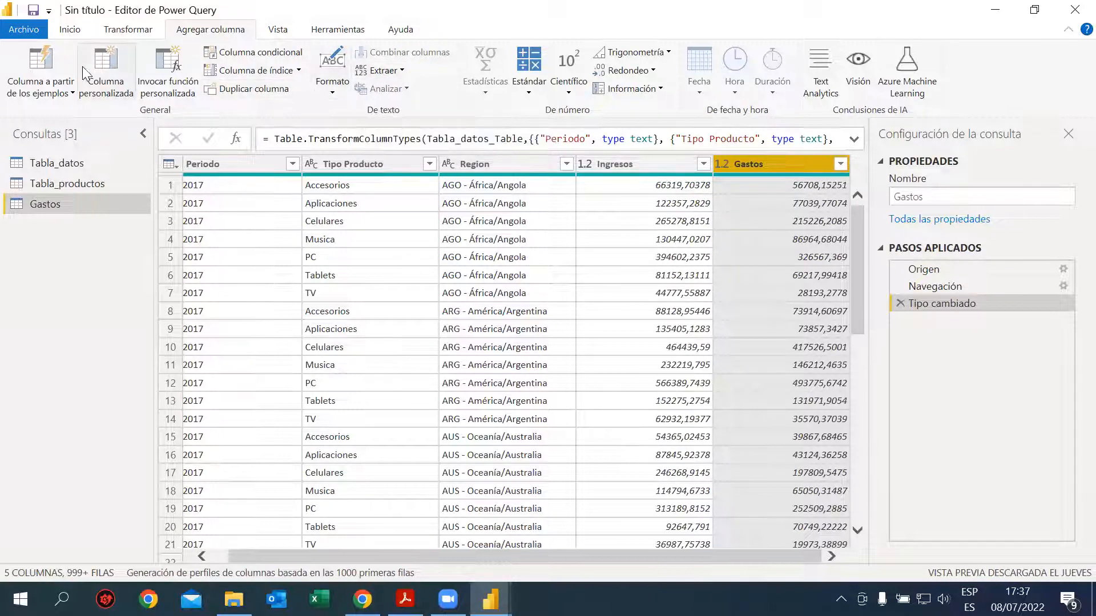
{"action": "left_click", "coordinate": [103, 89]}
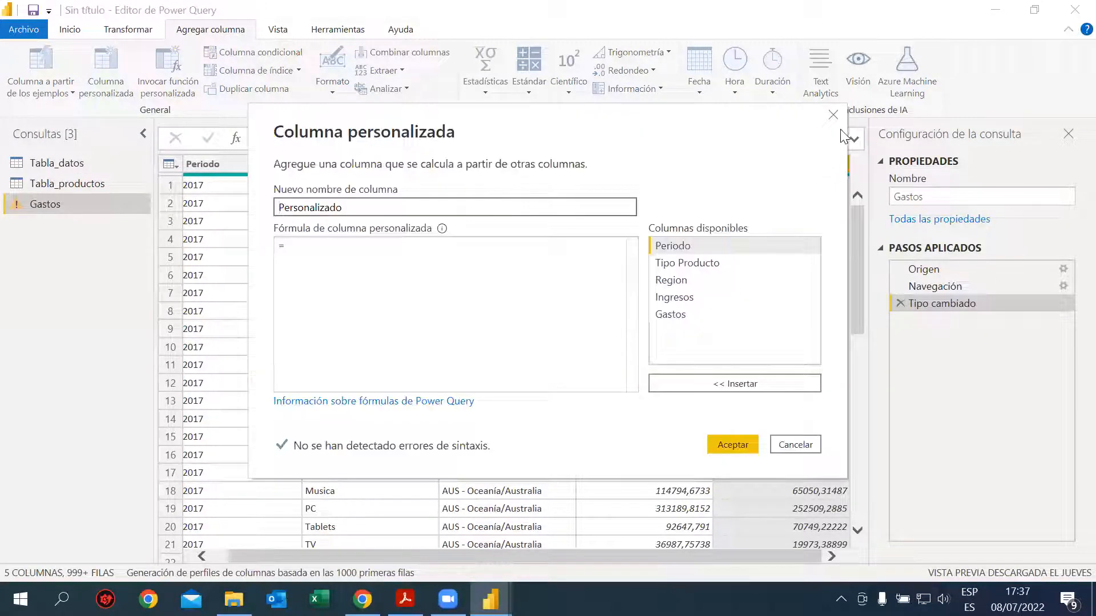
{"action": "left_click", "coordinate": [838, 116]}
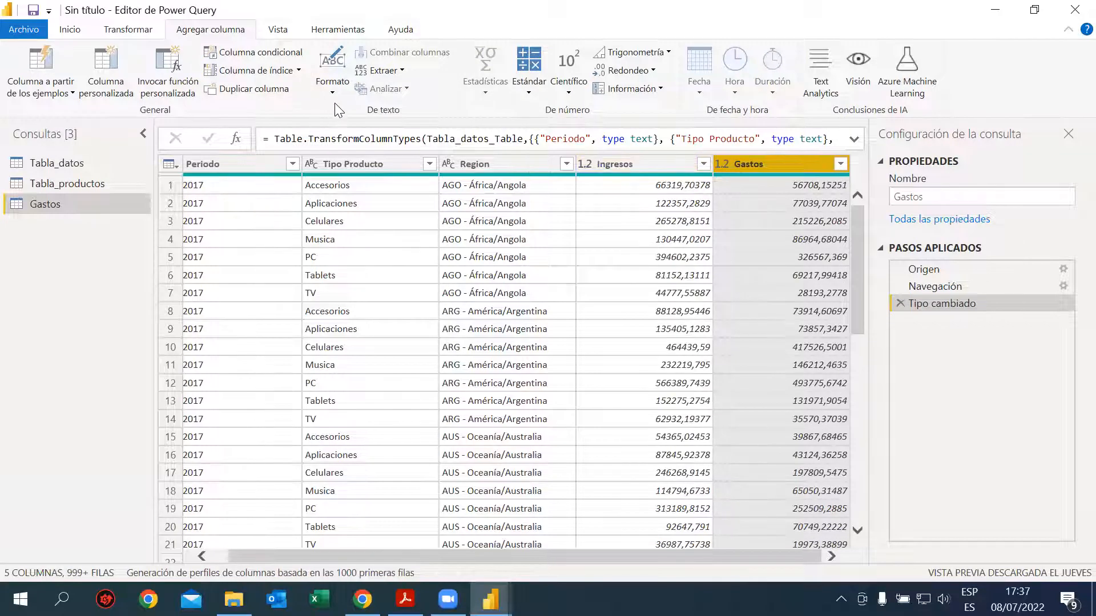
Step: Duplicate the Gastos column of the Gastos query and try to rewrite the duplicated column's formula as "=Utilidad = ingreso"
{"action": "right_click", "coordinate": [796, 164]}
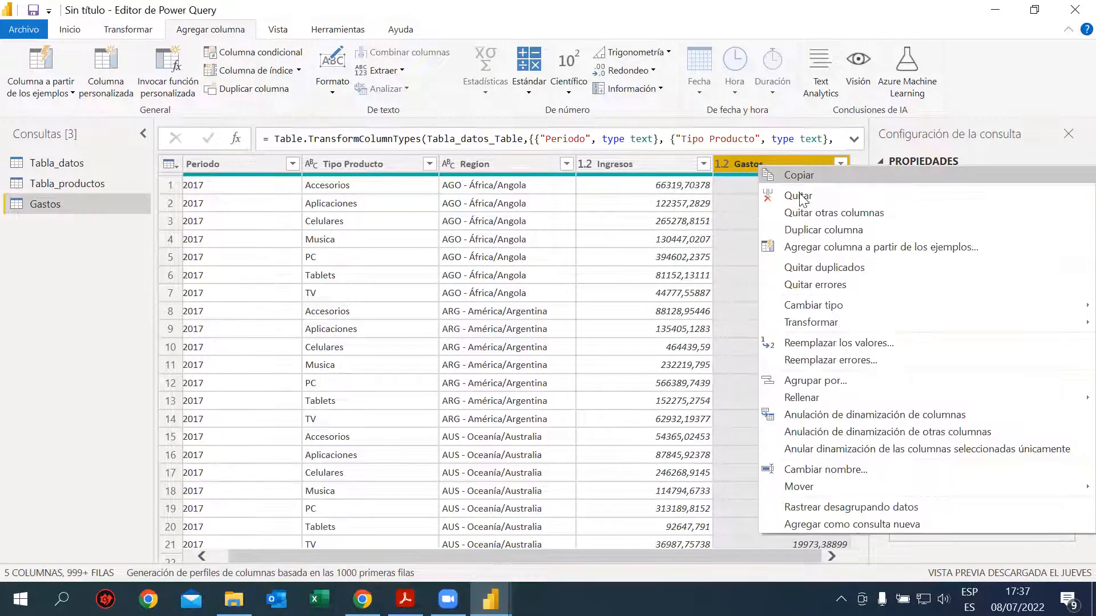
{"action": "left_click", "coordinate": [861, 232]}
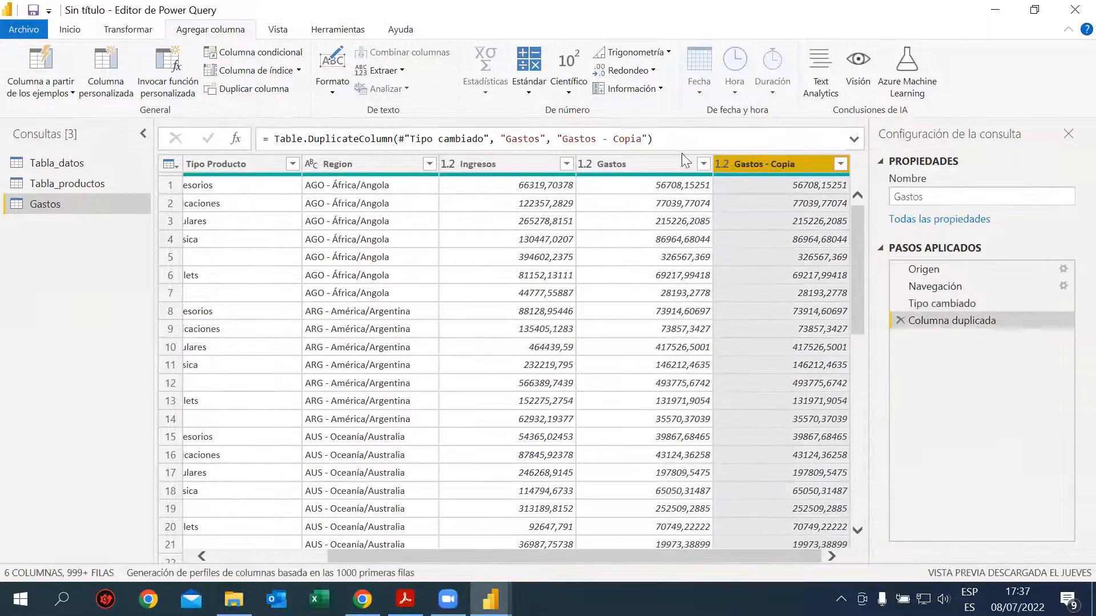
{"action": "triple_click", "coordinate": [519, 138]}
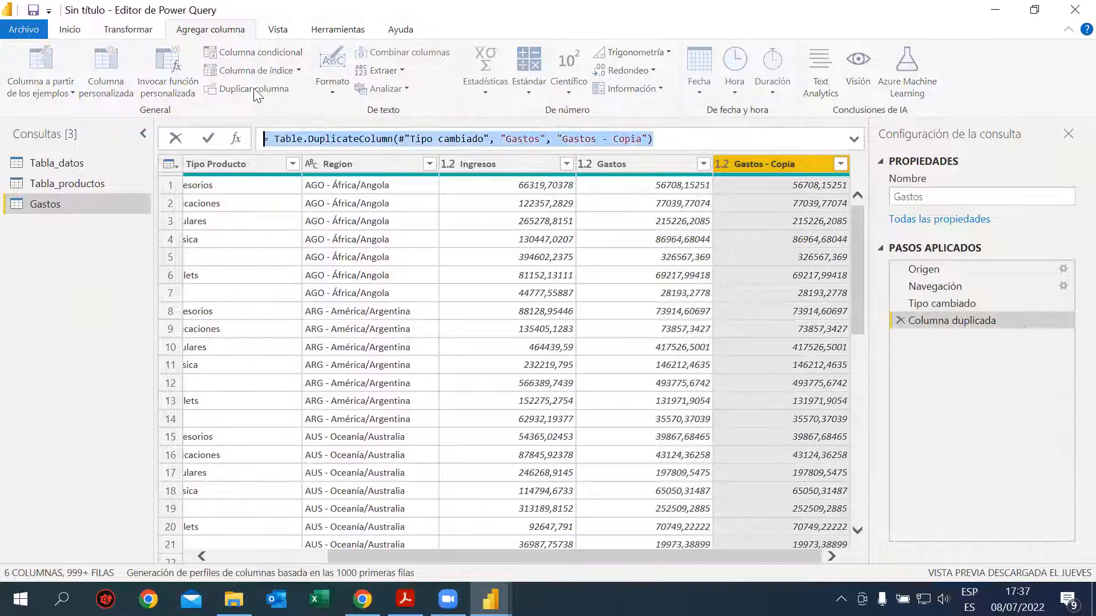
{"action": "key", "text": "Delete"}
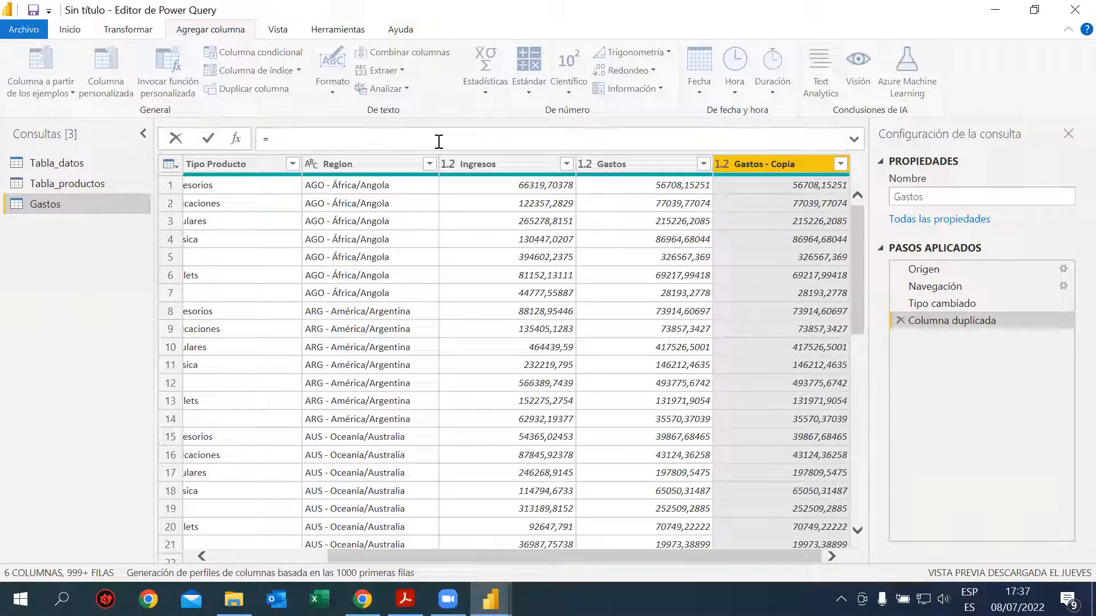
{"action": "type", "text": "U"}
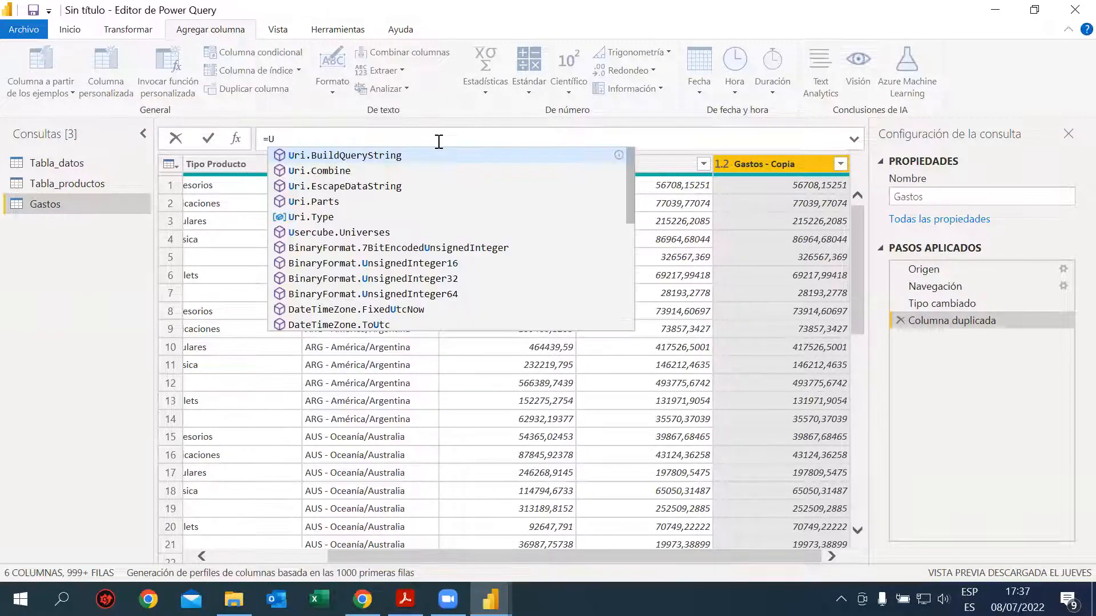
{"action": "type", "text": "til"}
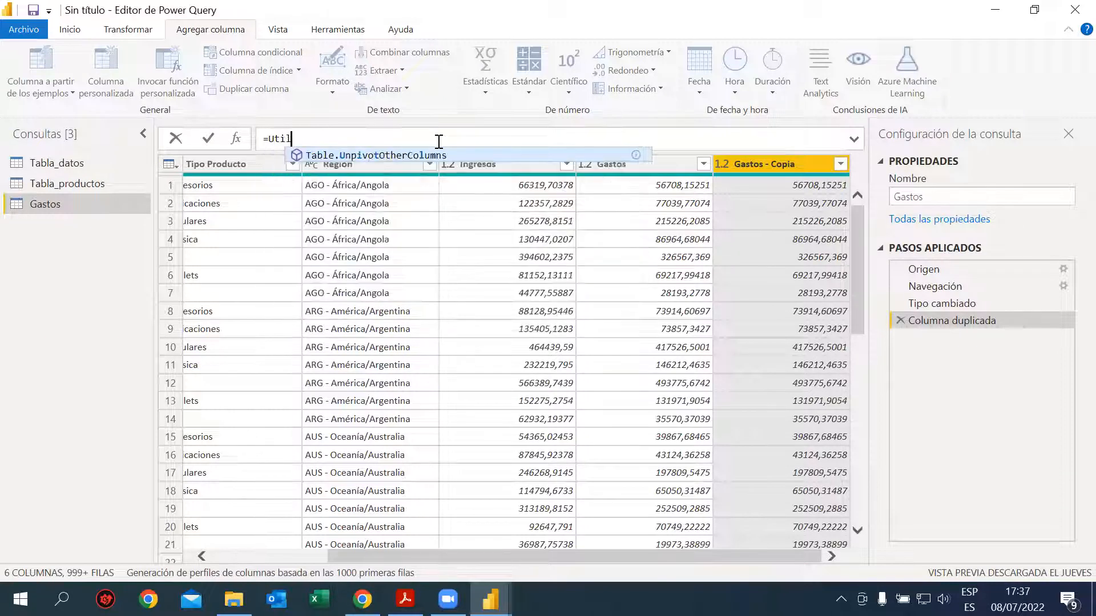
{"action": "type", "text": "idfa"}
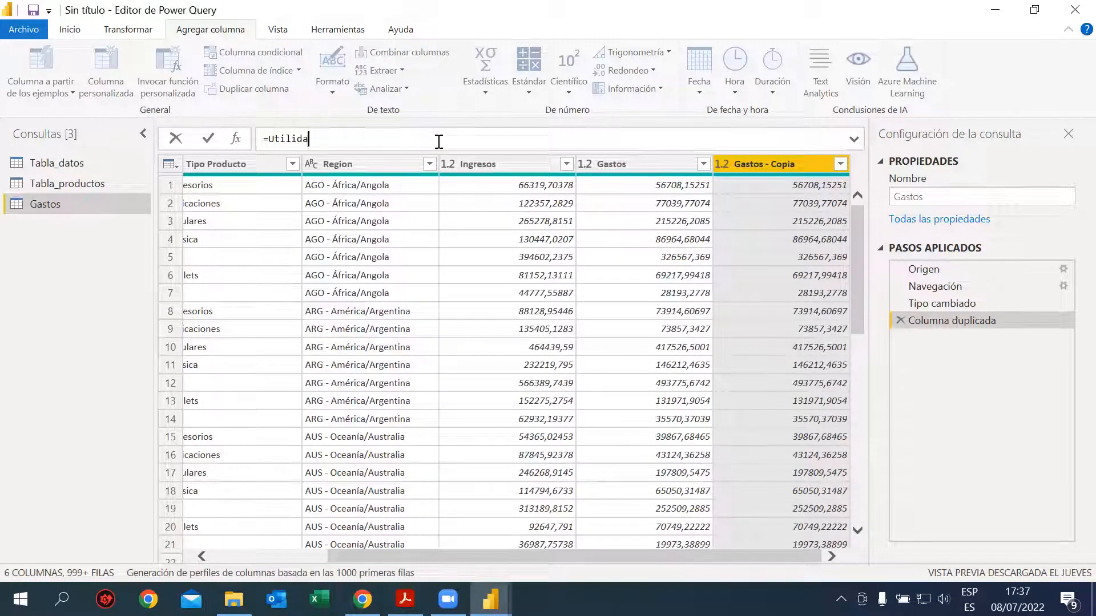
{"action": "type", "text": "d = "}
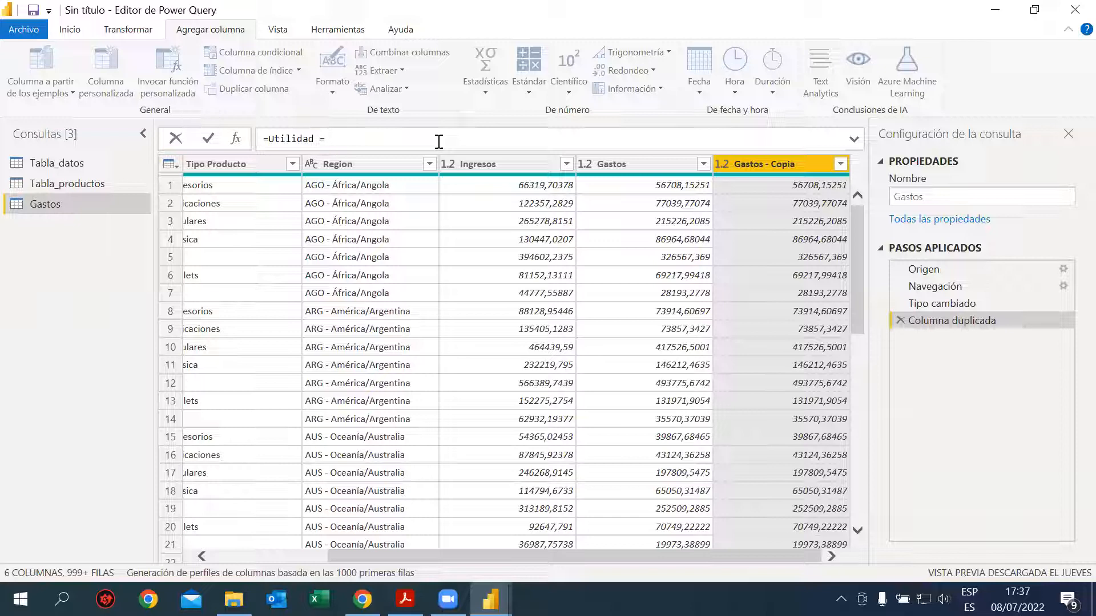
{"action": "type", "text": "ingres"}
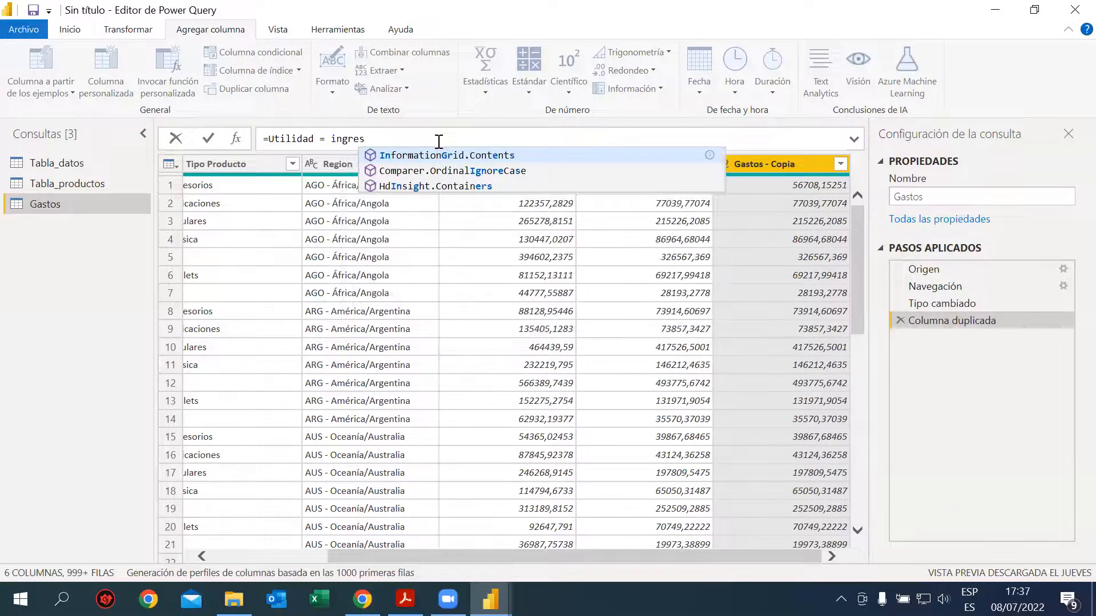
{"action": "type", "text": "o"}
Step: Erase the Utilidad expression from the duplicated column's formula and leave the formula empty
{"action": "key", "text": "BackSpace"}
{"action": "key", "text": "BackSpace"}
{"action": "key", "text": "BackSpace"}
{"action": "key", "text": "BackSpace"}
{"action": "key", "text": "BackSpace"}
{"action": "key", "text": "BackSpace"}
{"action": "key", "text": "BackSpace"}
{"action": "key", "text": "BackSpace"}
{"action": "key", "text": "BackSpace"}
{"action": "key", "text": "BackSpace"}
{"action": "key", "text": "BackSpace"}
{"action": "key", "text": "BackSpace"}
{"action": "key", "text": "BackSpace"}
{"action": "key", "text": "BackSpace"}
{"action": "key", "text": "BackSpace"}
{"action": "key", "text": "BackSpace"}
{"action": "key", "text": "BackSpace"}
{"action": "key", "text": "BackSpace"}
{"action": "key", "text": "BackSpace"}
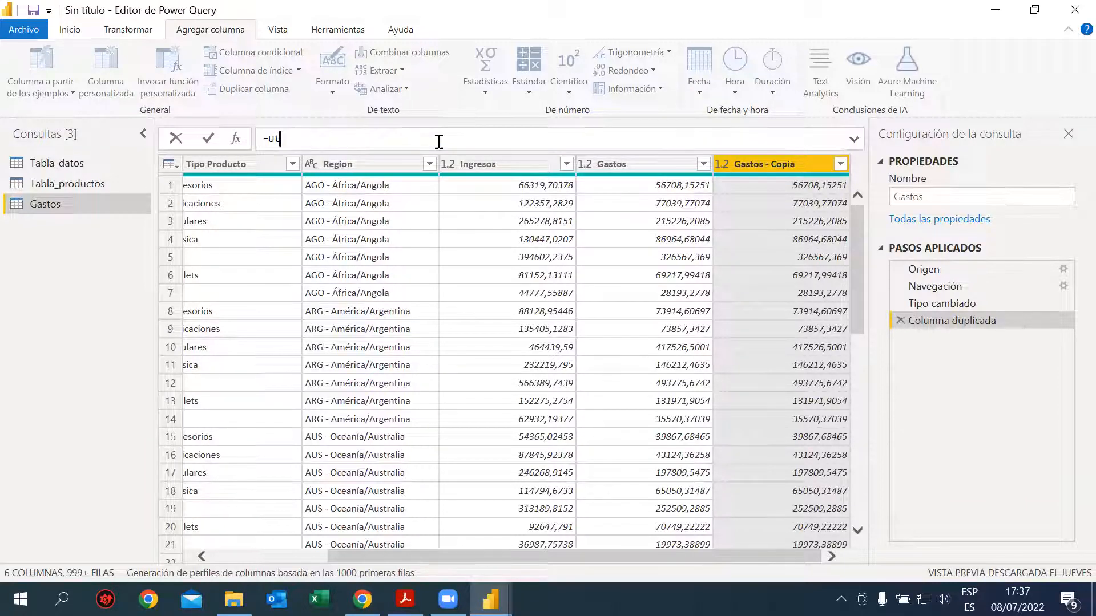
{"action": "key", "text": "ctrl+z"}
{"action": "key", "text": "BackSpace"}
{"action": "key", "text": "BackSpace"}
{"action": "key", "text": "BackSpace"}
{"action": "key", "text": "BackSpace"}
{"action": "key", "text": "BackSpace"}
{"action": "key", "text": "BackSpace"}
{"action": "key", "text": "BackSpace"}
{"action": "key", "text": "BackSpace"}
{"action": "key", "text": "BackSpace"}
{"action": "key", "text": "BackSpace"}
{"action": "key", "text": "BackSpace"}
{"action": "key", "text": "BackSpace"}
{"action": "key", "text": "BackSpace"}
{"action": "key", "text": "BackSpace"}
{"action": "key", "text": "BackSpace"}
{"action": "key", "text": "BackSpace"}
{"action": "key", "text": "BackSpace"}
{"action": "key", "text": "BackSpace"}
{"action": "key", "text": "BackSpace"}
{"action": "left_click", "coordinate": [786, 164]}
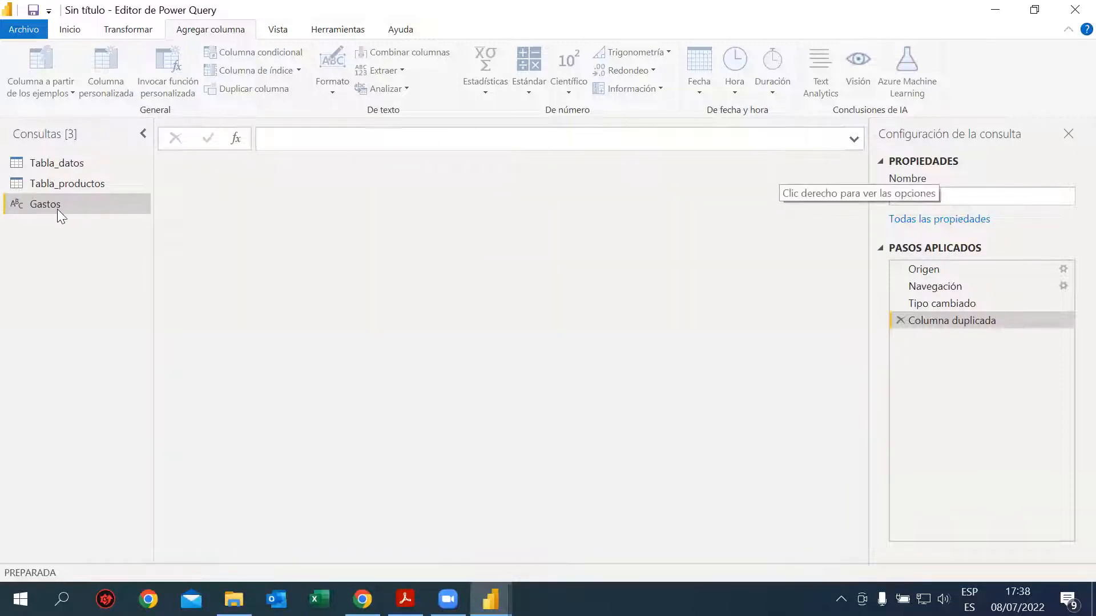
Step: Delete the Gastos query and open the Tabla_datos query
{"action": "right_click", "coordinate": [54, 201]}
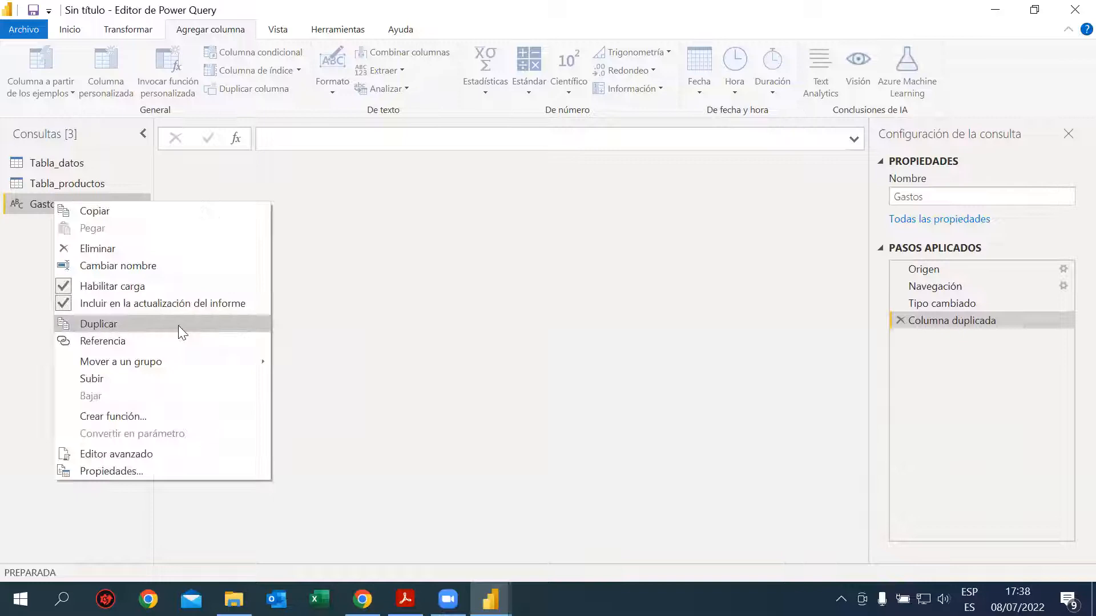
{"action": "left_click", "coordinate": [137, 249]}
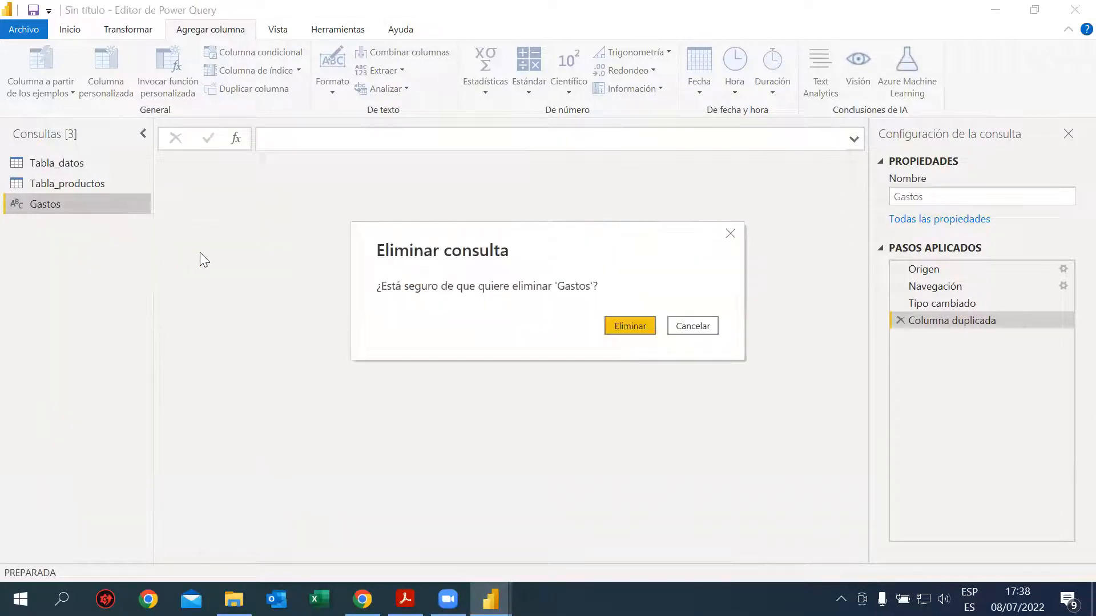
{"action": "left_click", "coordinate": [635, 326]}
{"action": "left_click", "coordinate": [80, 188]}
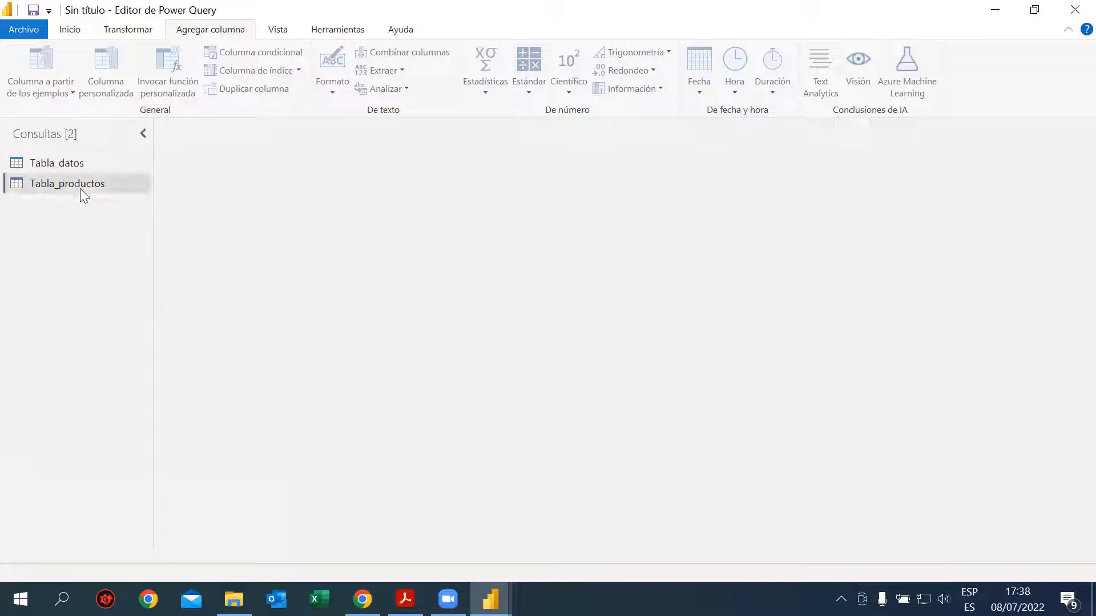
{"action": "left_click", "coordinate": [67, 164]}
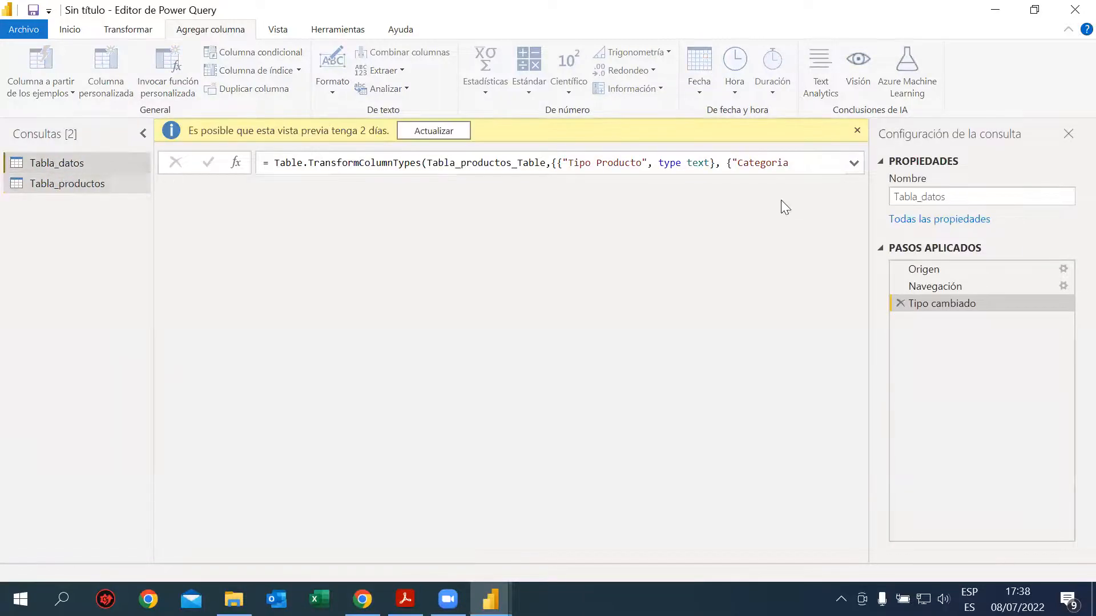
{"action": "left_click_drag", "start_coordinate": [722, 555], "coordinate": [739, 554]}
{"action": "left_click", "coordinate": [754, 192]}
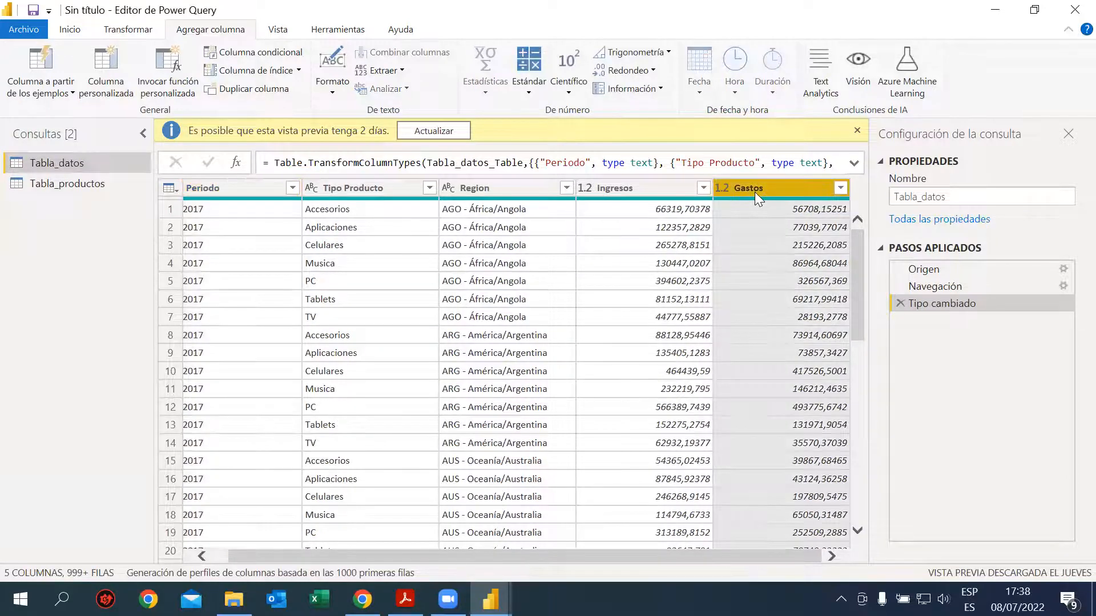
{"action": "right_click", "coordinate": [755, 191]}
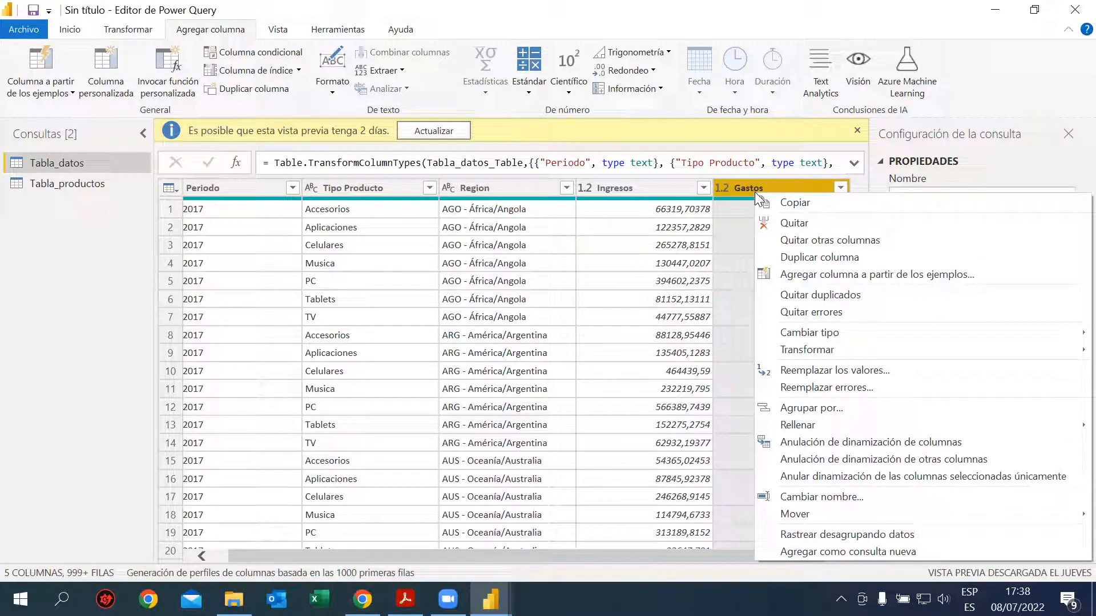
{"action": "left_click", "coordinate": [825, 192]}
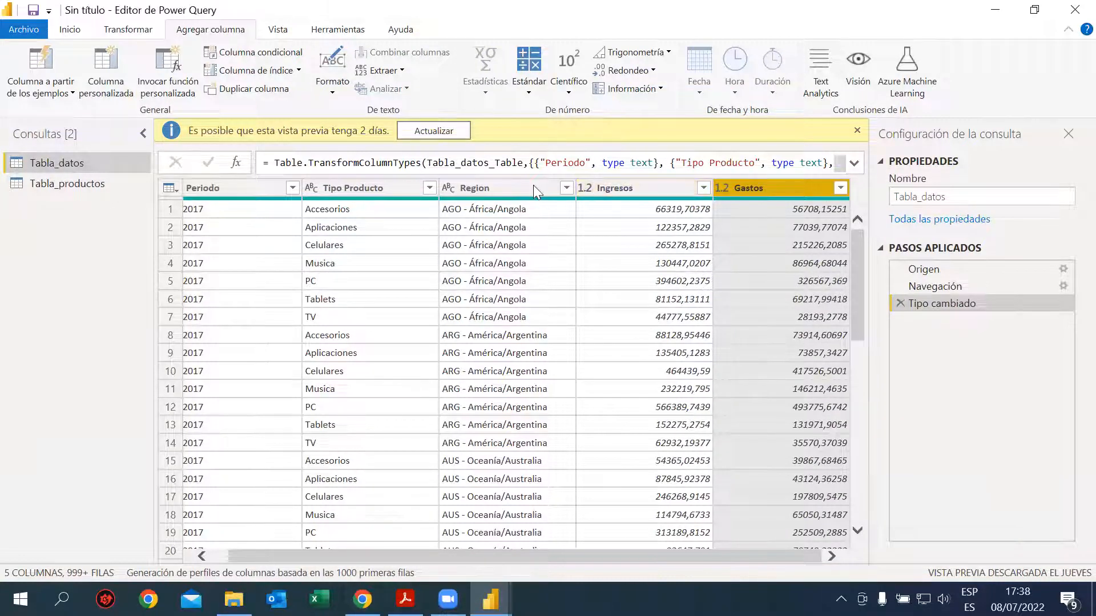
{"action": "left_click", "coordinate": [381, 72]}
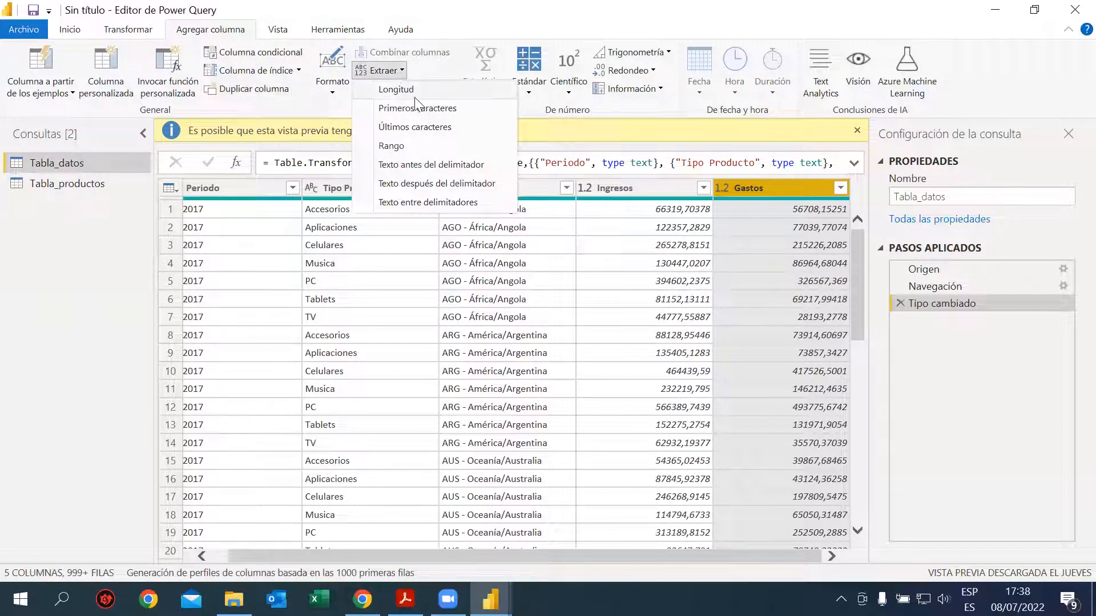
Step: Add a column to Tabla_datos that extracts the first 1 character of each Gastos value
{"action": "left_click", "coordinate": [776, 193]}
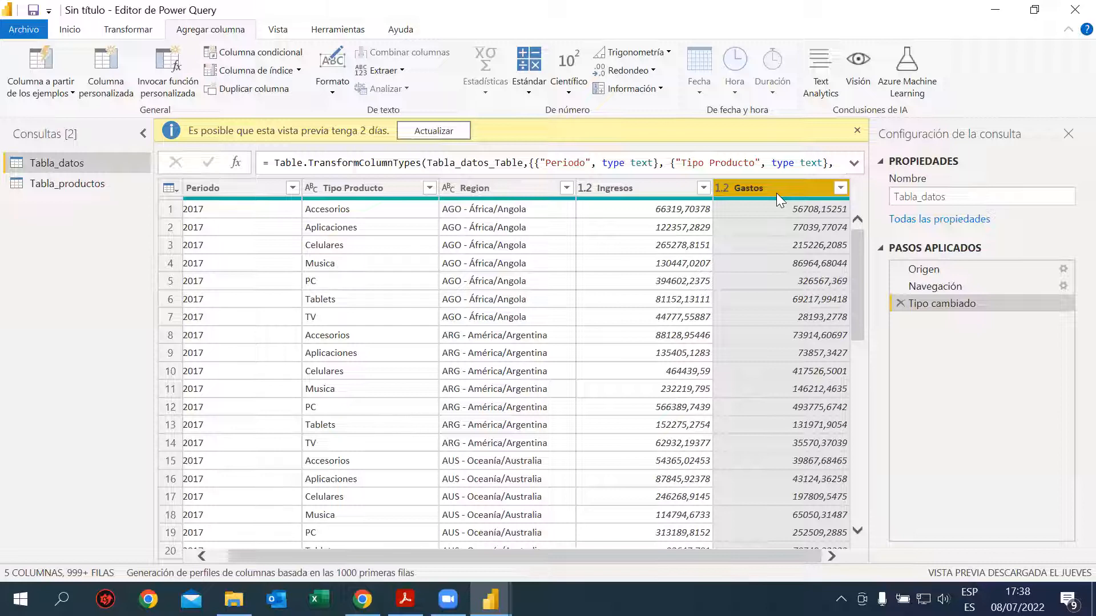
{"action": "right_click", "coordinate": [774, 190]}
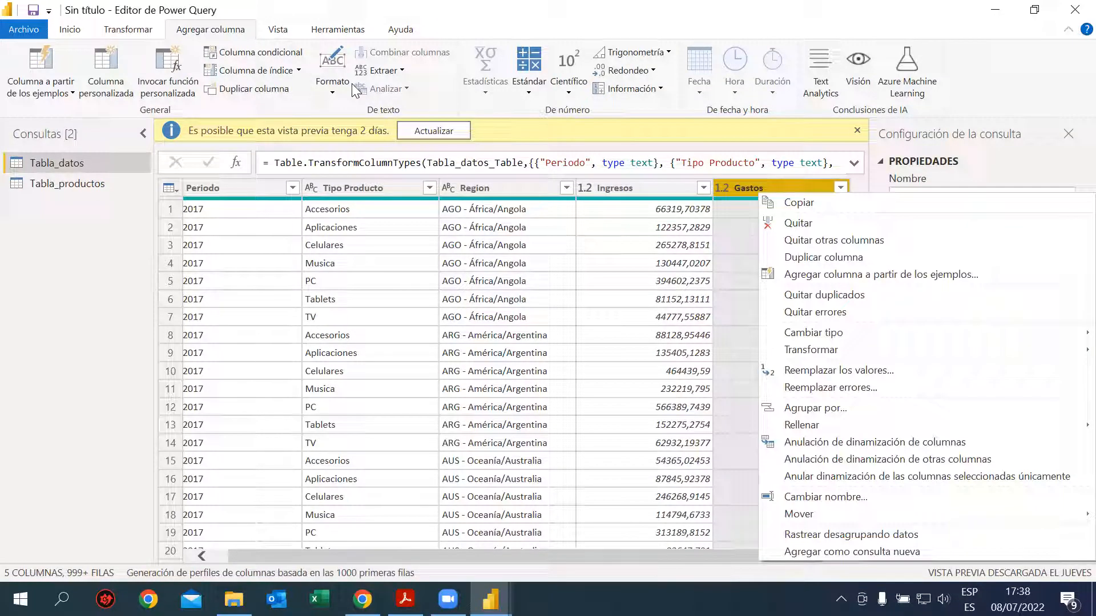
{"action": "left_click", "coordinate": [334, 86]}
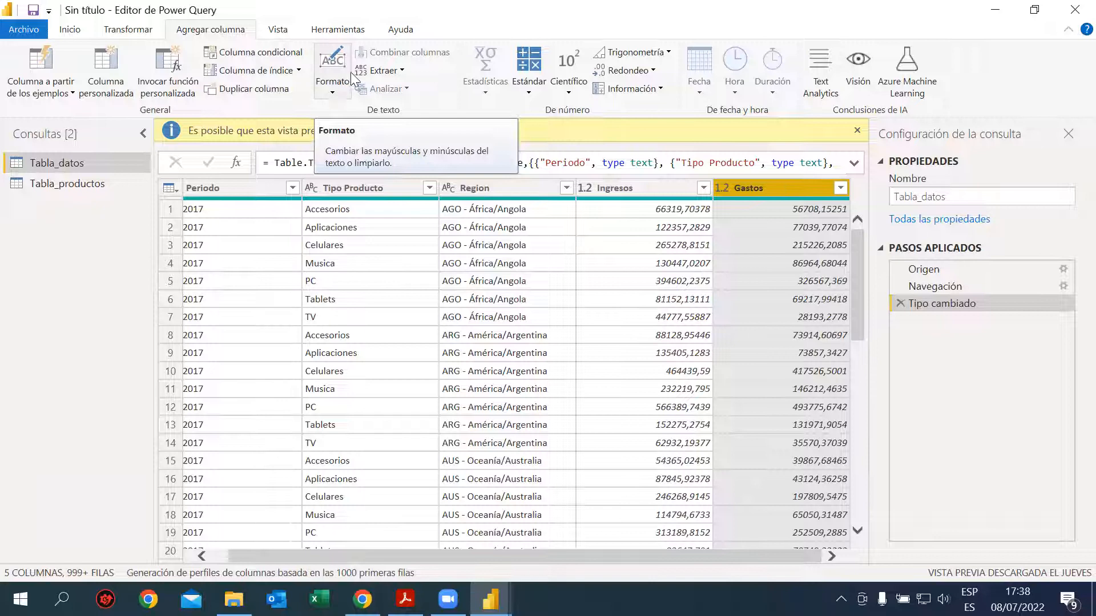
{"action": "left_click", "coordinate": [384, 70]}
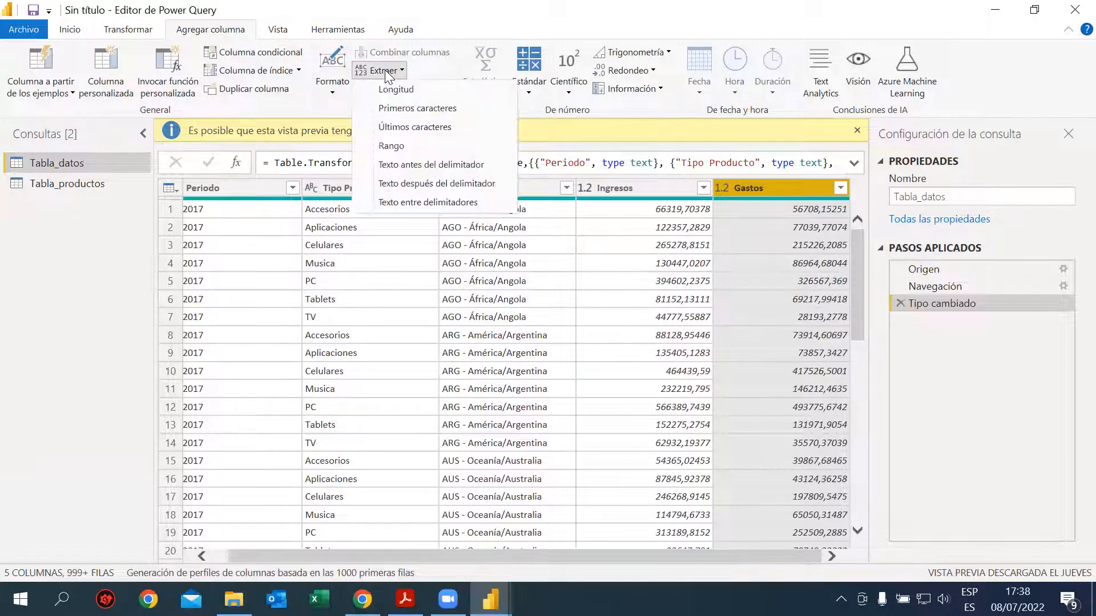
{"action": "left_click", "coordinate": [142, 32]}
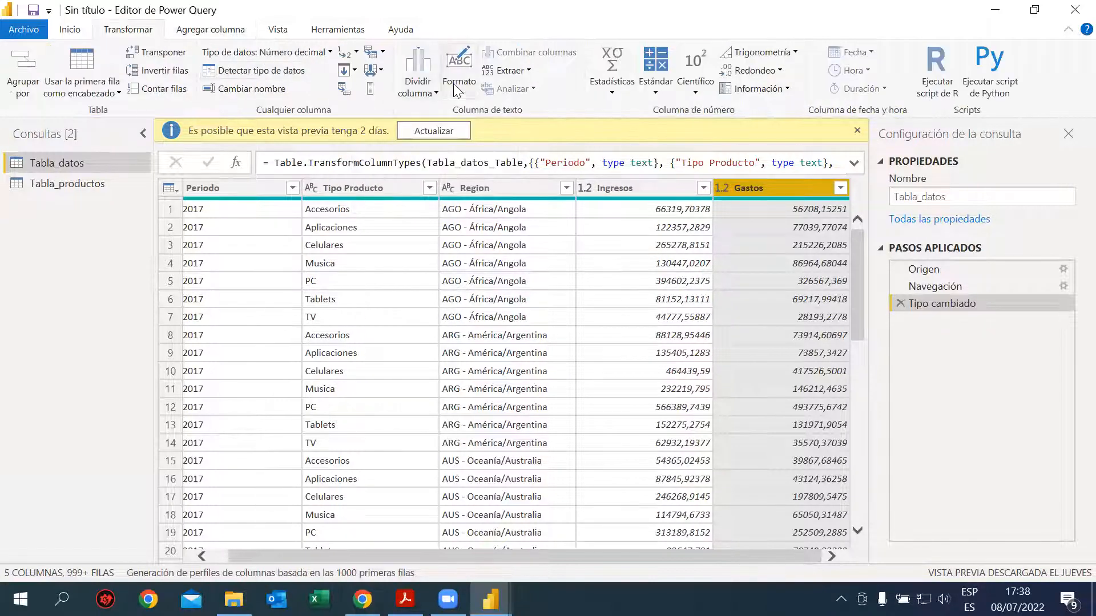
{"action": "left_click", "coordinate": [212, 30]}
{"action": "left_click", "coordinate": [384, 71]}
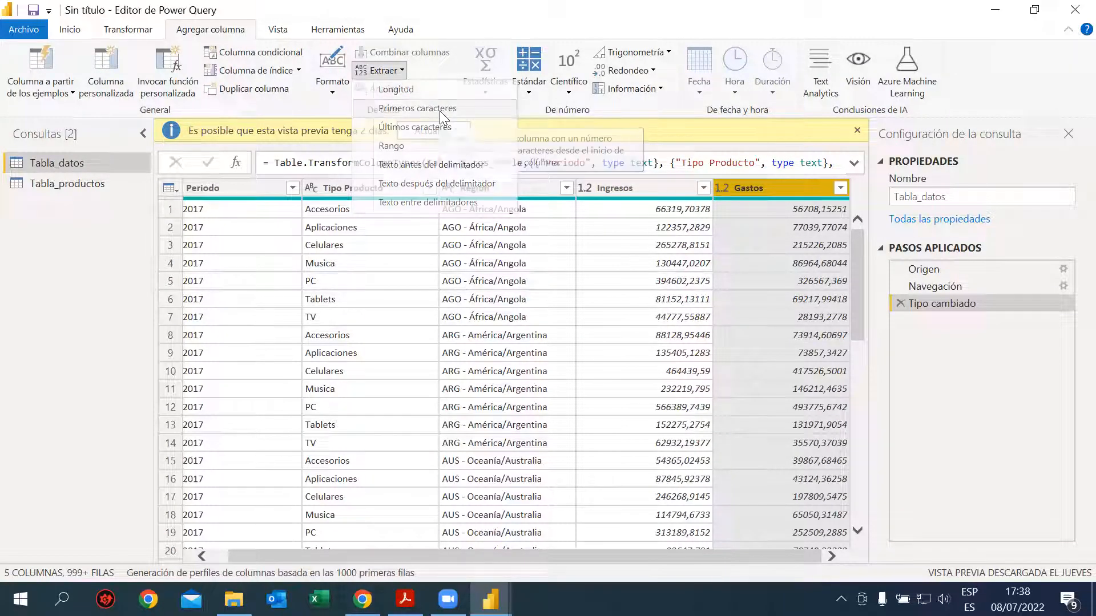
{"action": "left_click", "coordinate": [440, 111]}
{"action": "type", "text": "1"}
{"action": "left_click", "coordinate": [728, 350]}
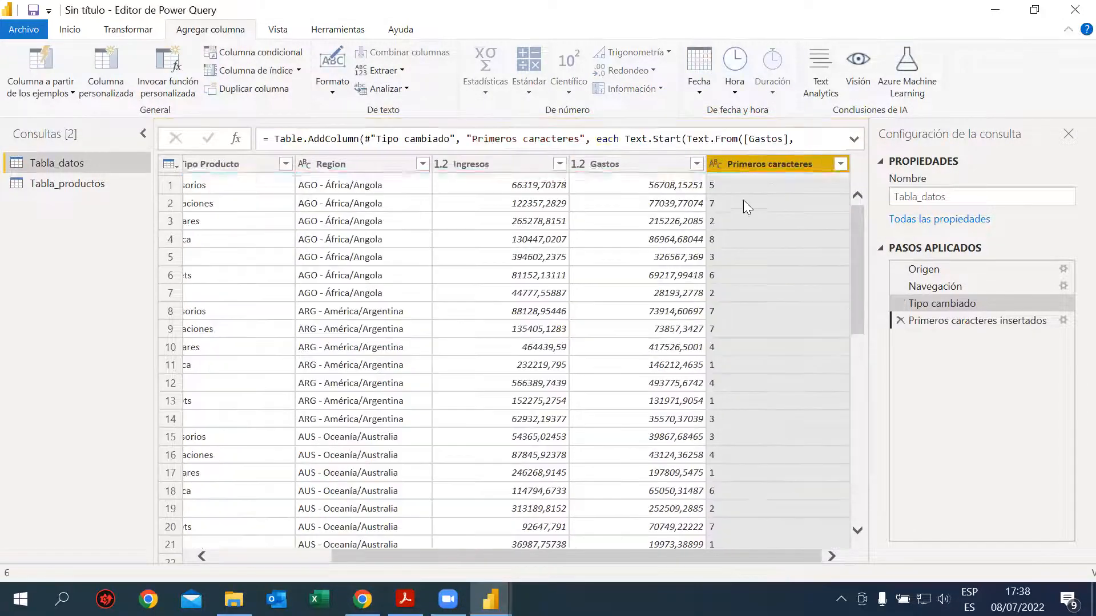
{"action": "left_click", "coordinate": [108, 30]}
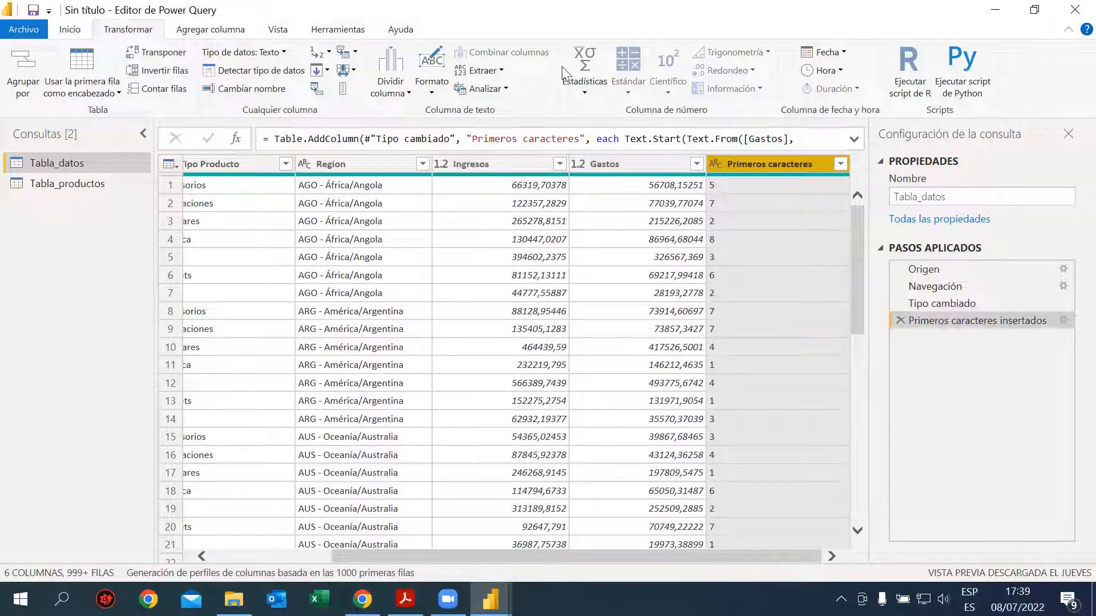
{"action": "left_click", "coordinate": [482, 71]}
{"action": "left_click", "coordinate": [69, 29]}
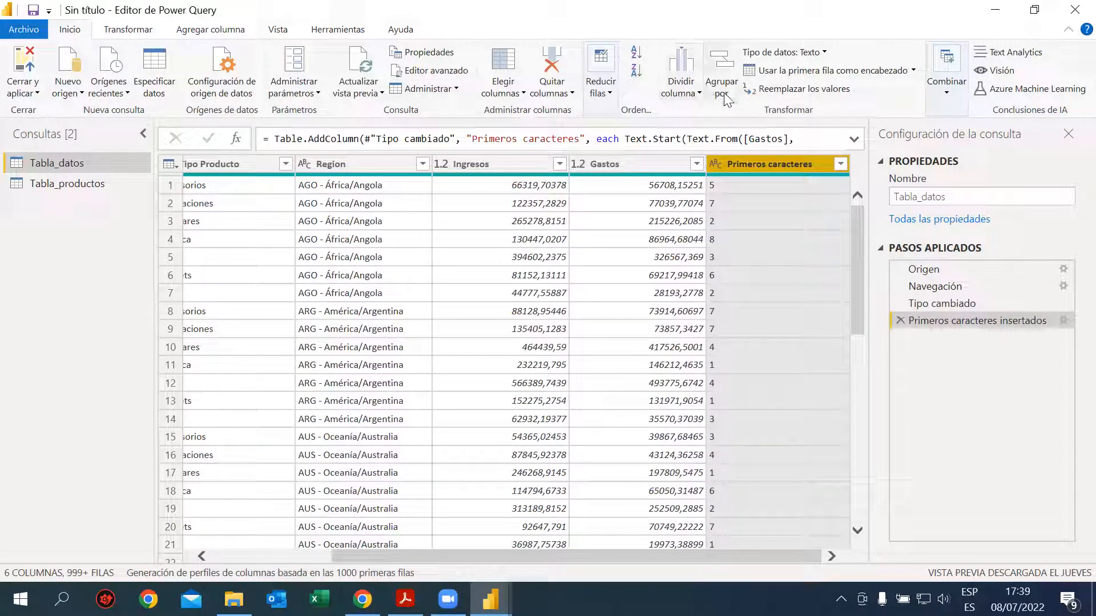
{"action": "left_click", "coordinate": [120, 29]}
{"action": "left_click", "coordinate": [318, 53]}
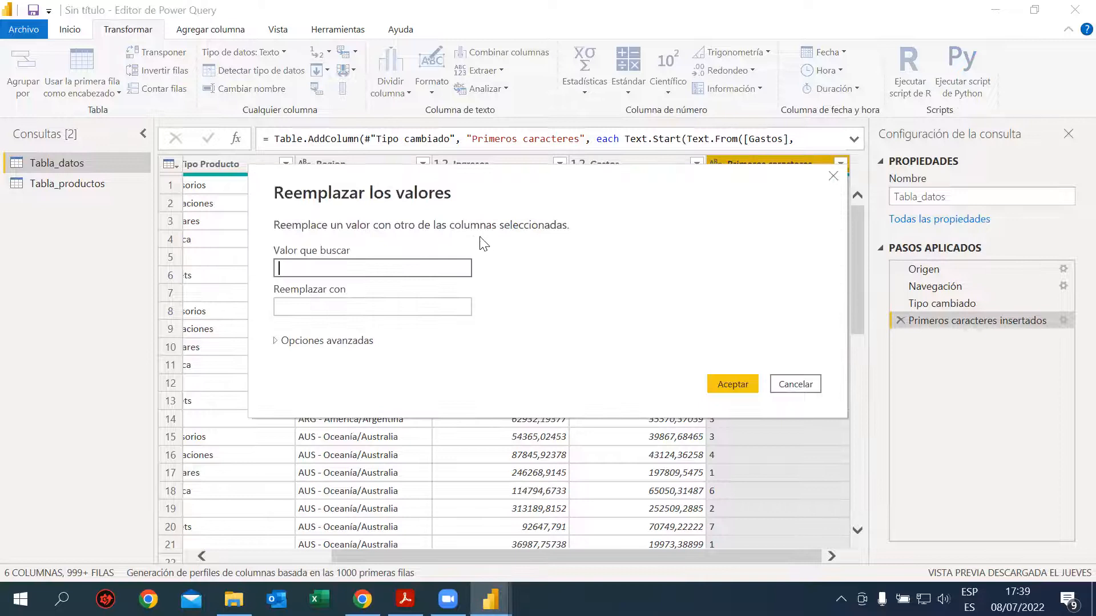
{"action": "left_click", "coordinate": [833, 177]}
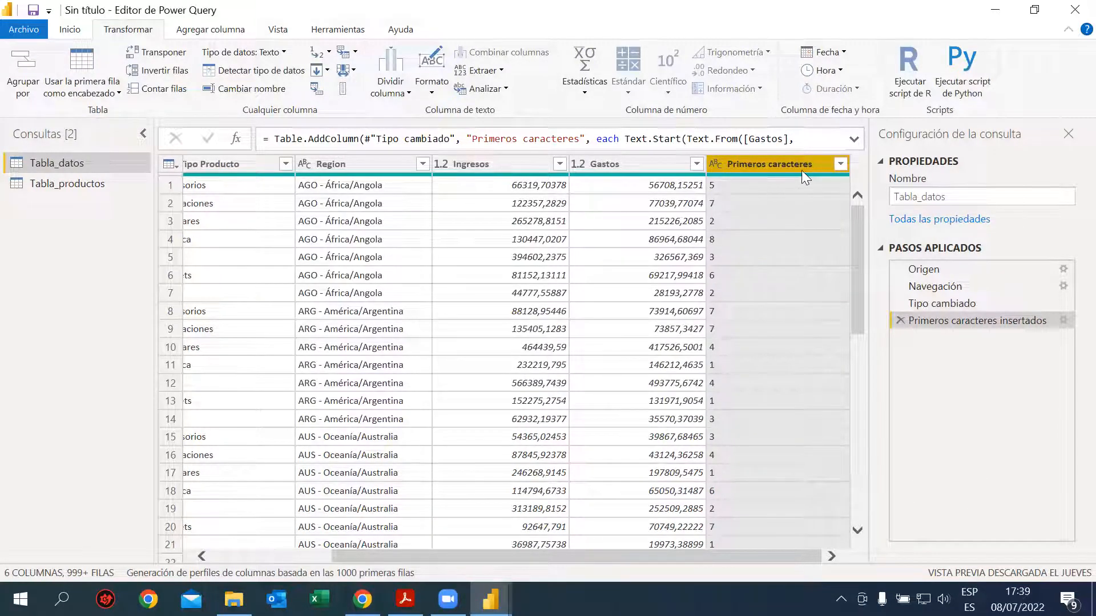
Step: Try to clear all the values in the filter of the Primeros caracteres column
{"action": "left_click", "coordinate": [840, 165]}
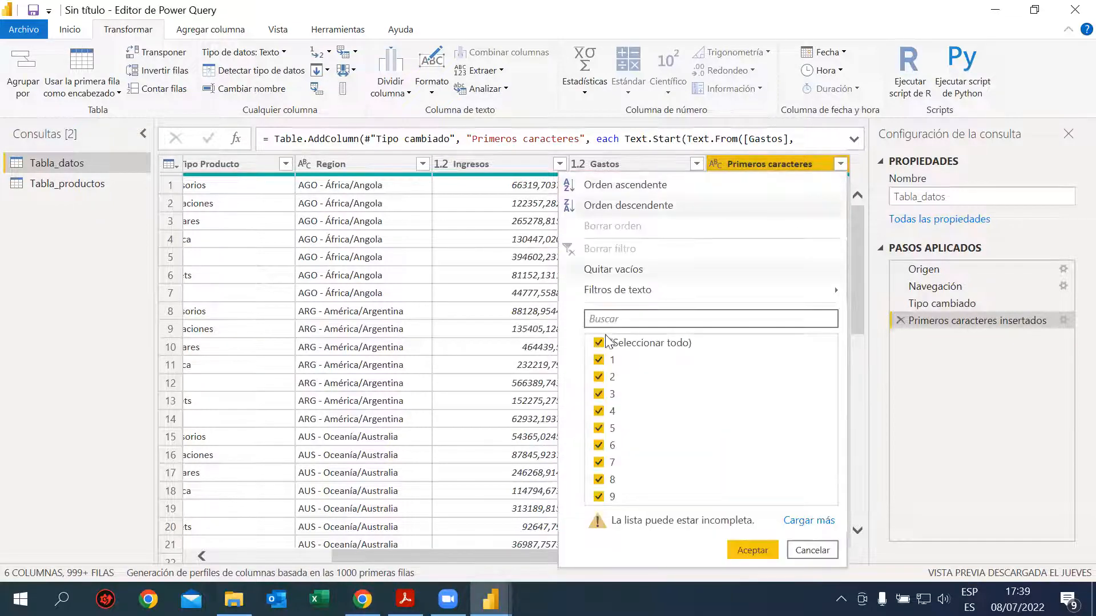
{"action": "left_click", "coordinate": [600, 345]}
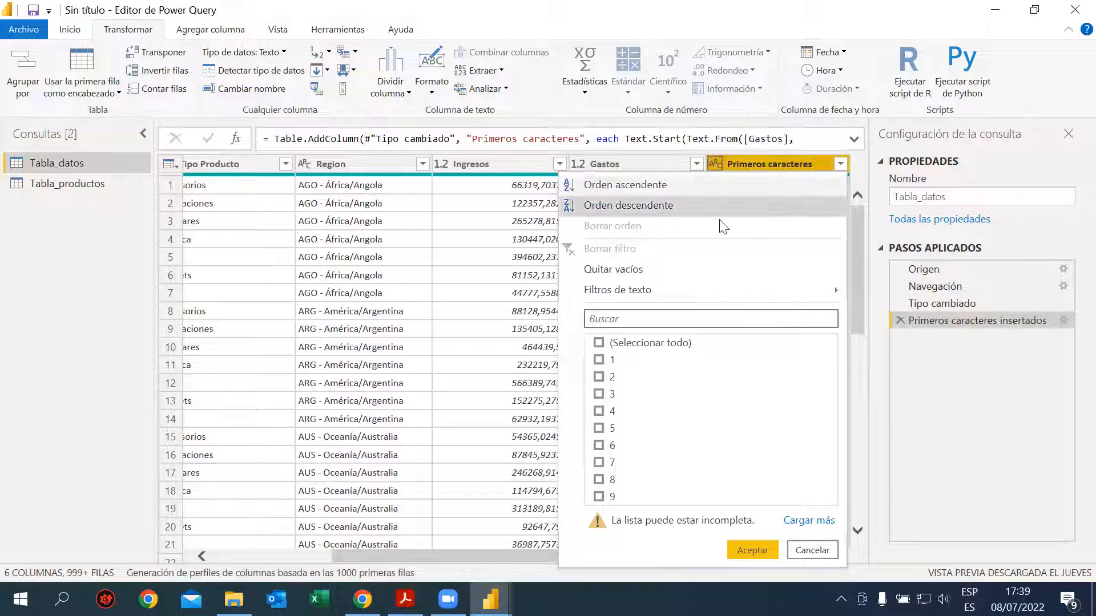
{"action": "key", "text": "Escape"}
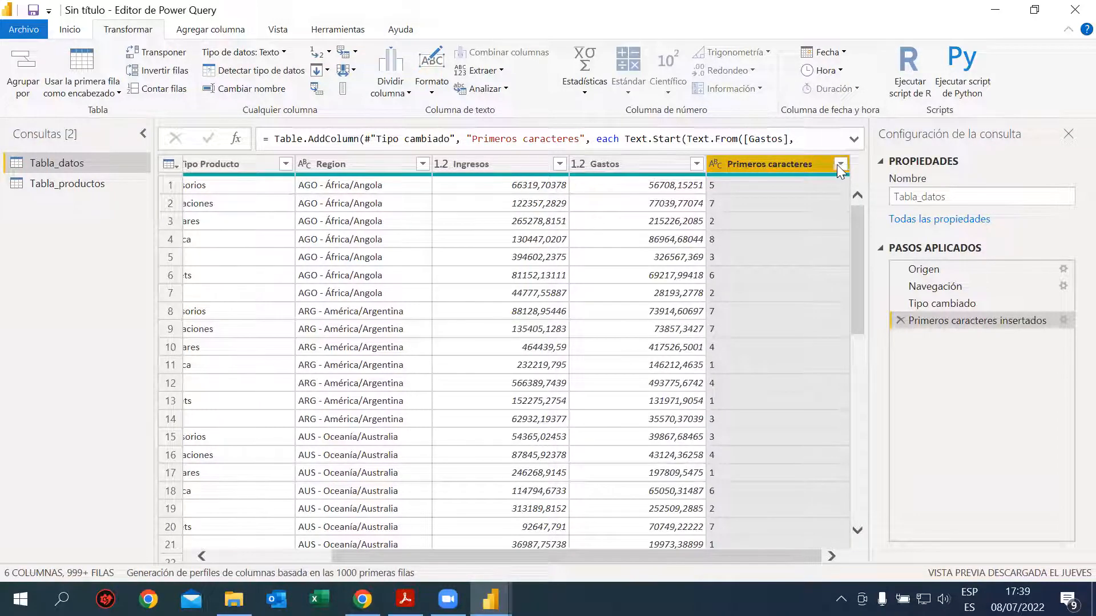
{"action": "left_click", "coordinate": [840, 164]}
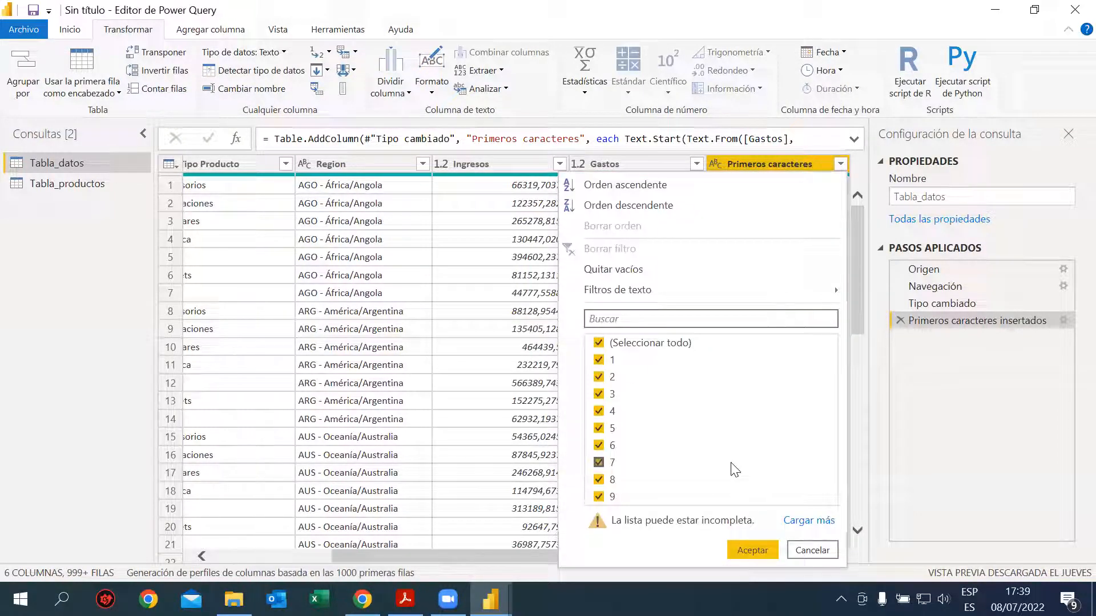
{"action": "left_click", "coordinate": [599, 343]}
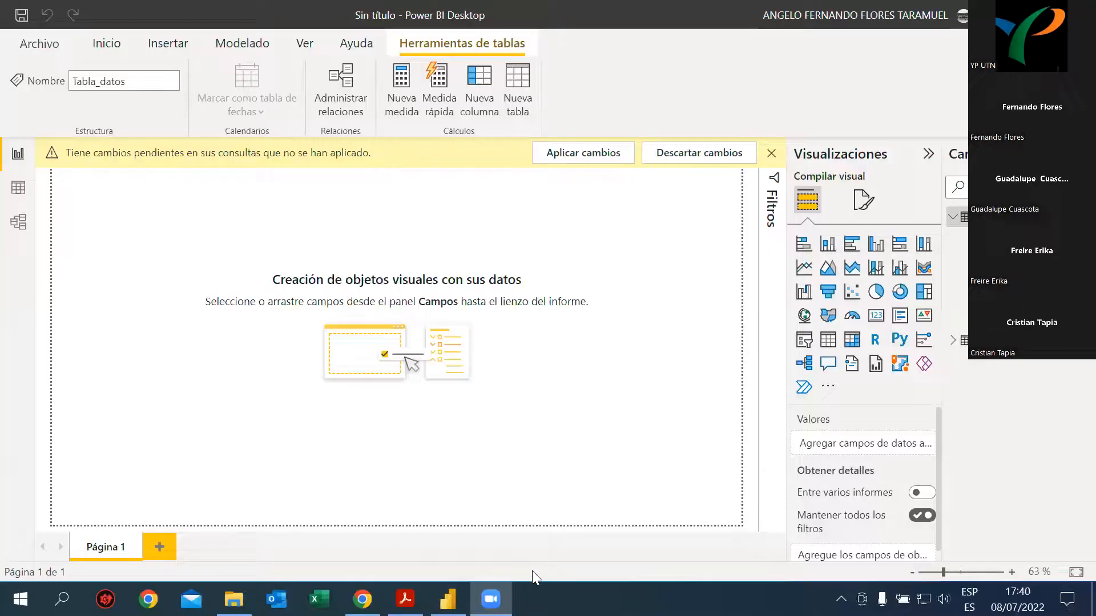
Step: In the Power BI Desktop report window, select the Tabla_datos table and bring up its available actions
{"action": "left_click", "coordinate": [678, 363]}
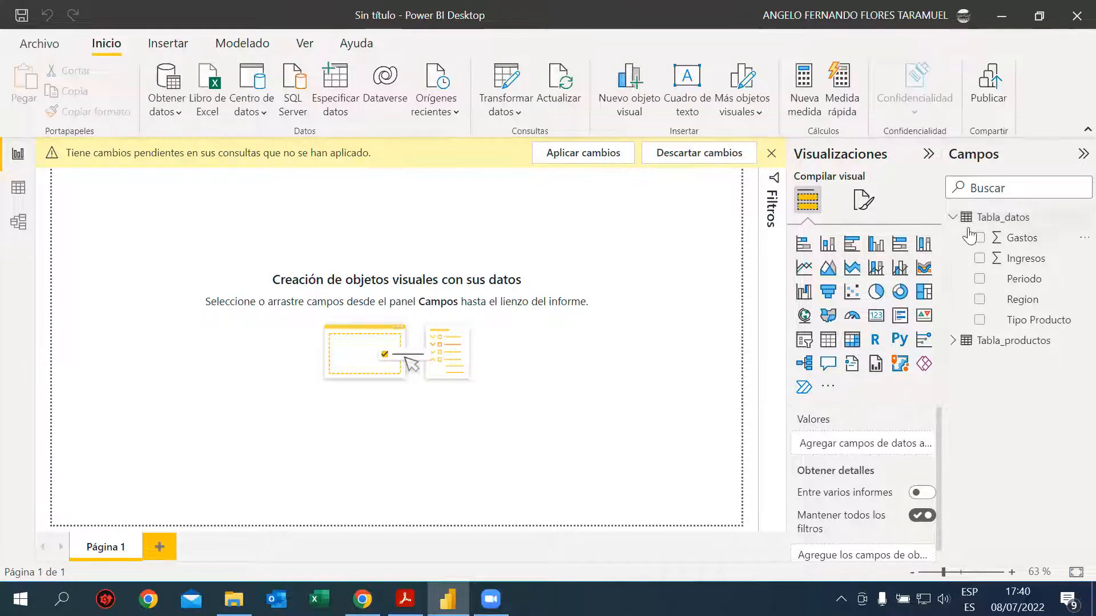
{"action": "left_click", "coordinate": [992, 217]}
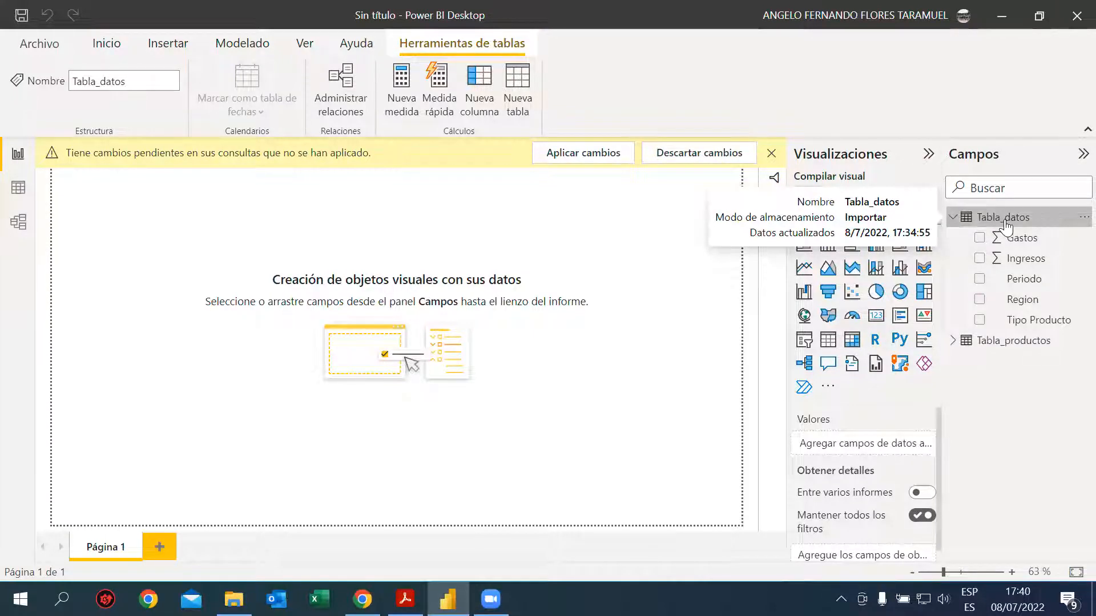
{"action": "right_click", "coordinate": [1004, 222]}
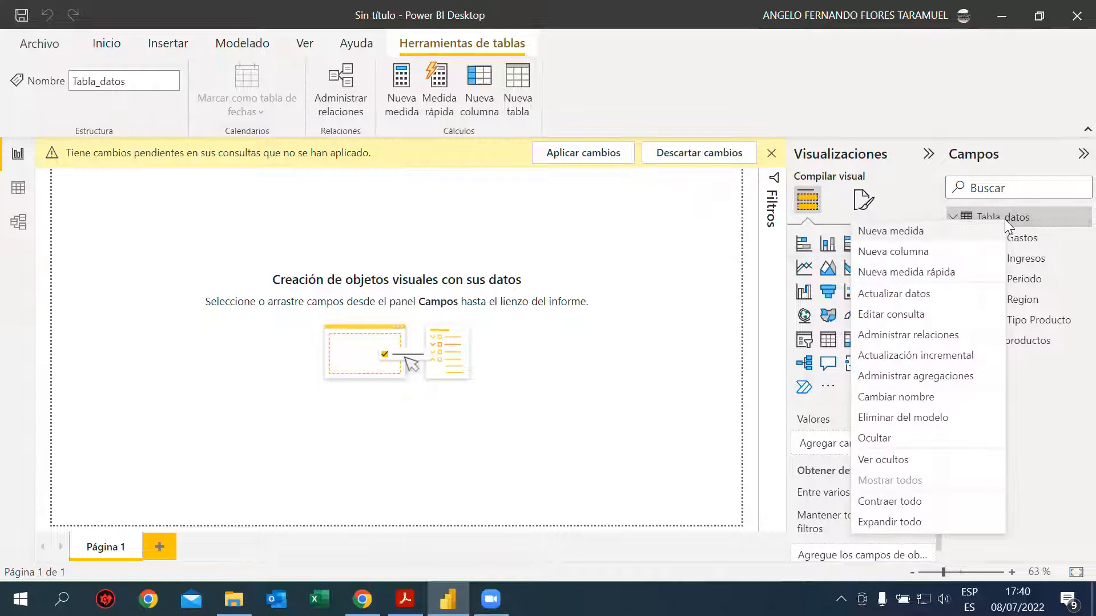